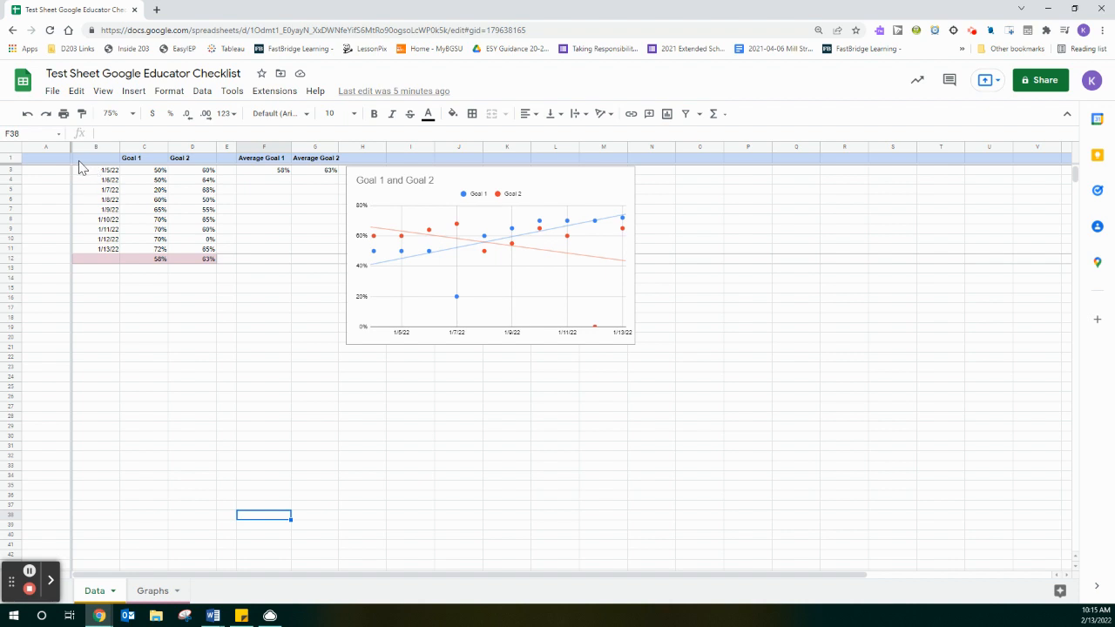
Extend the frozen columns through column B and check that the date column and header row stay fixed
left_click_drag(68, 146, 118, 149)
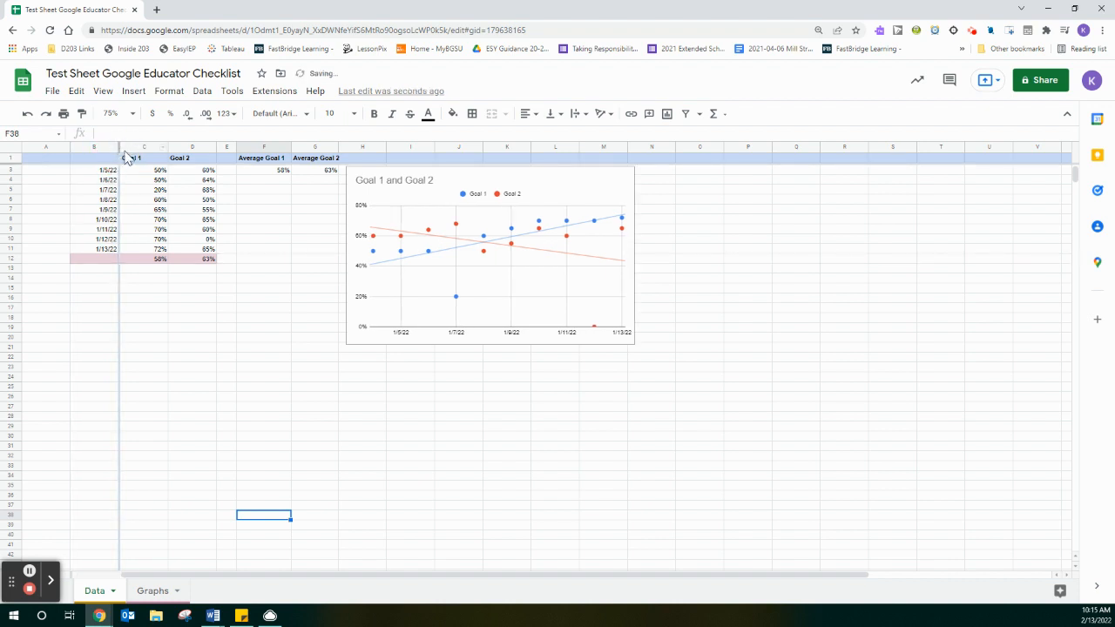
scroll(244, 422, "down", 5)
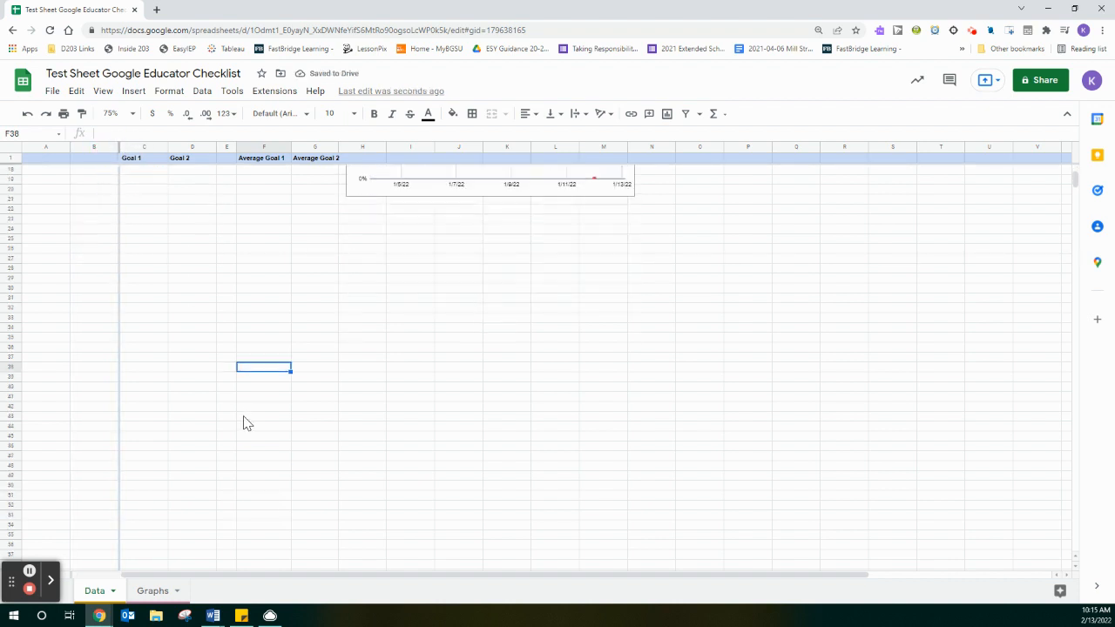
scroll(244, 422, "up", 5)
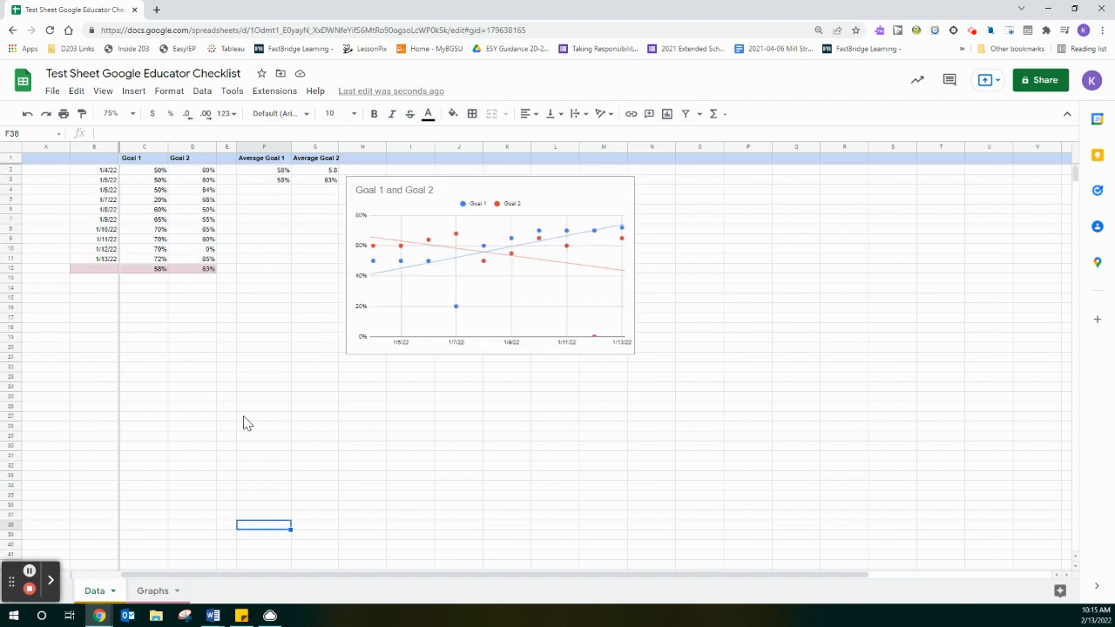
scroll(244, 423, "right", 4)
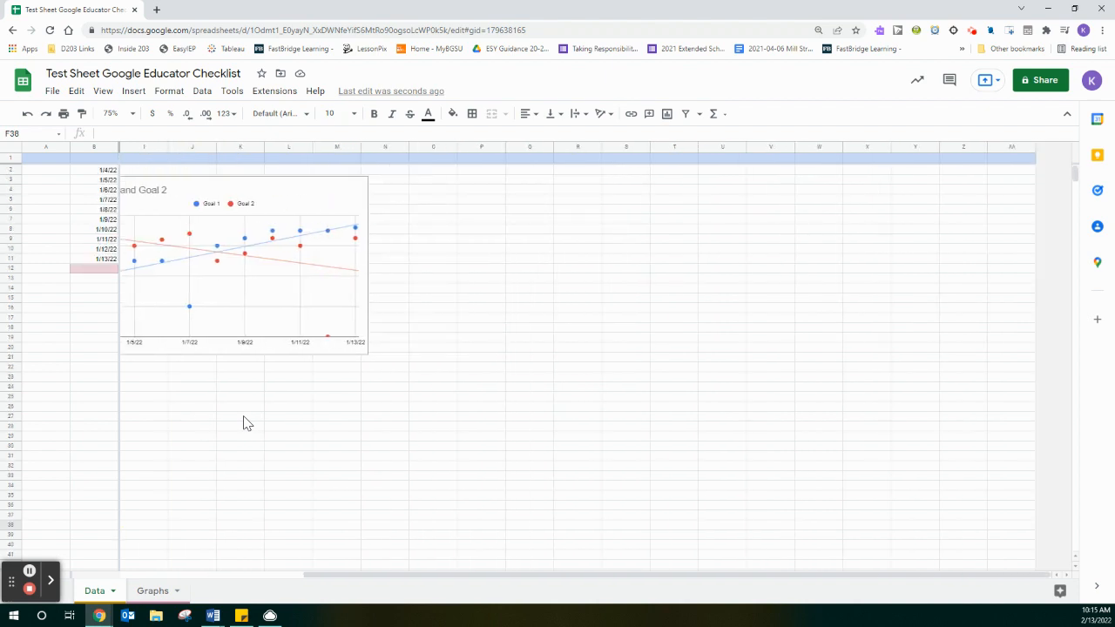
scroll(244, 422, "left", 4)
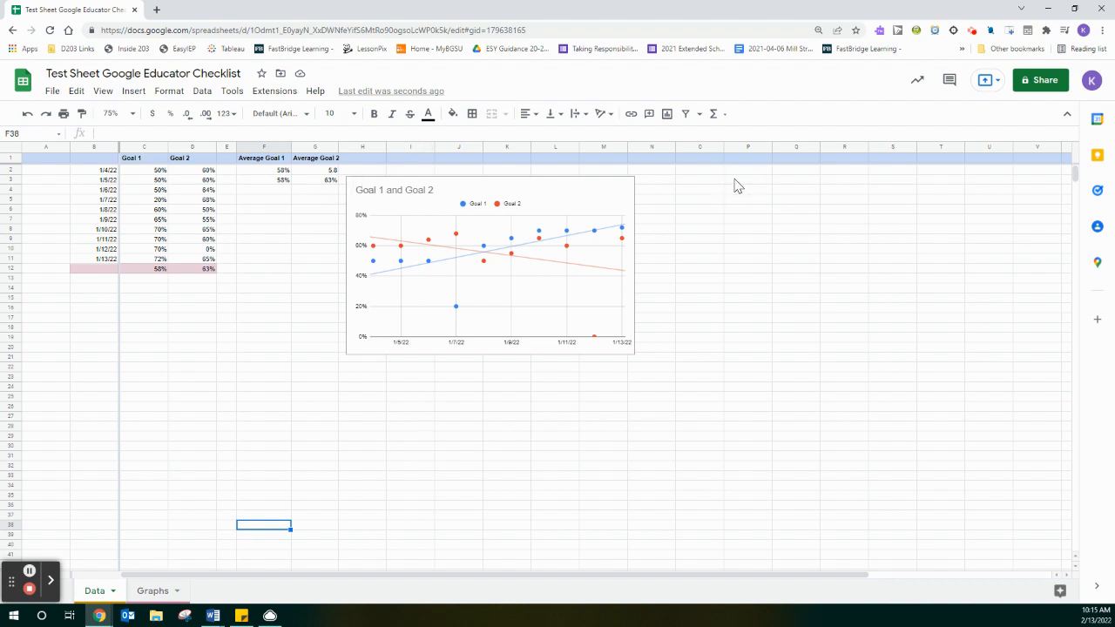
Apply all borders to the empty range P2:R10 and look at the border colour choices
left_click_drag(740, 170, 857, 253)
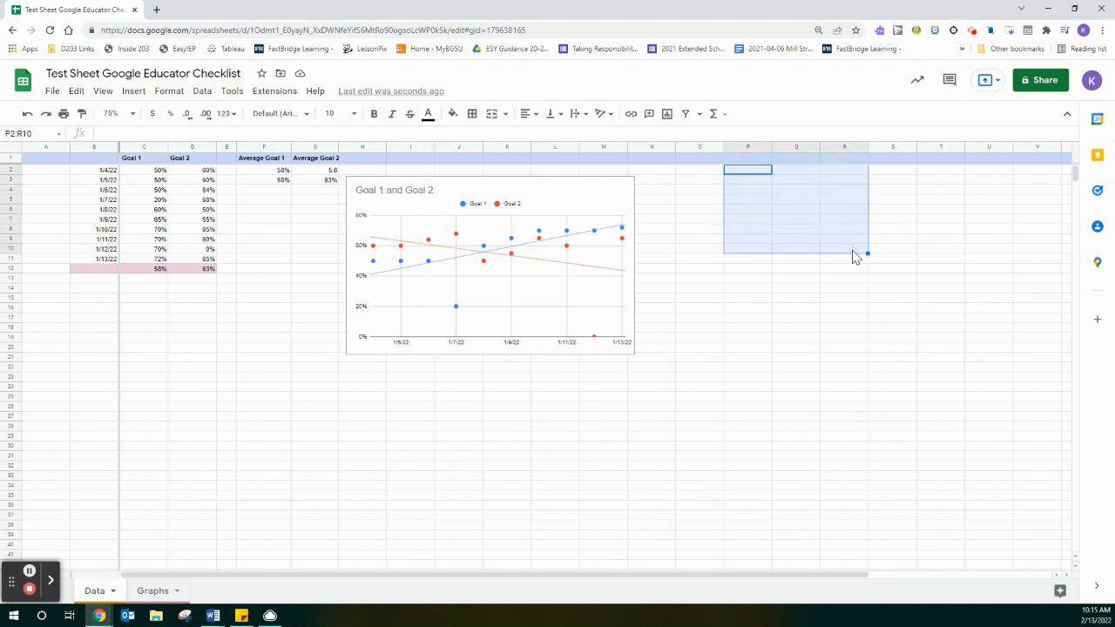
left_click(472, 114)
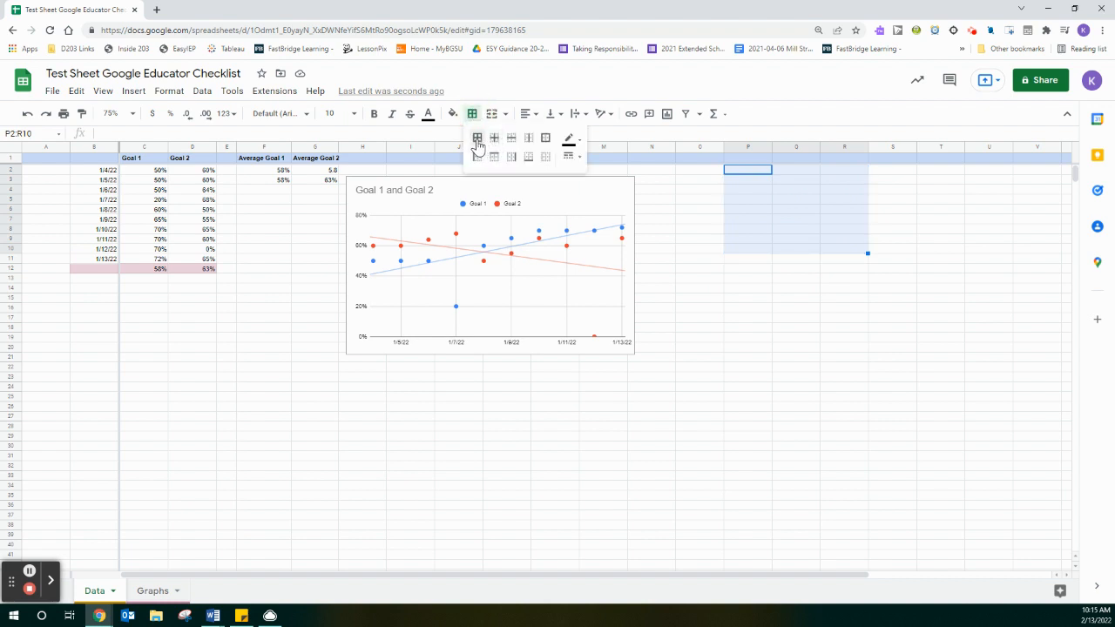
left_click(478, 137)
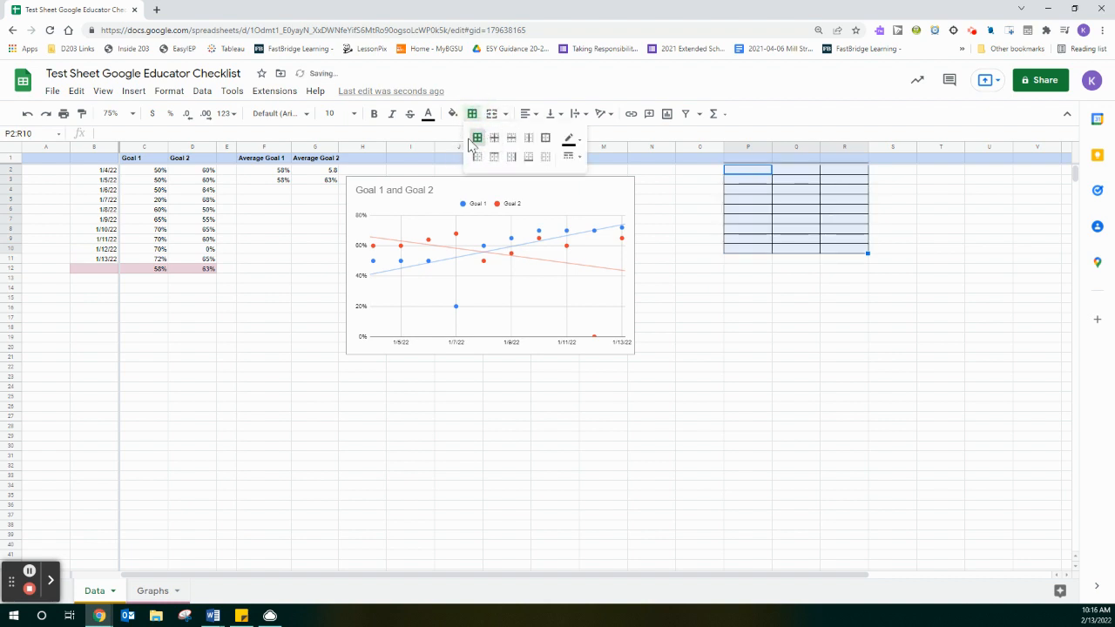
left_click(578, 146)
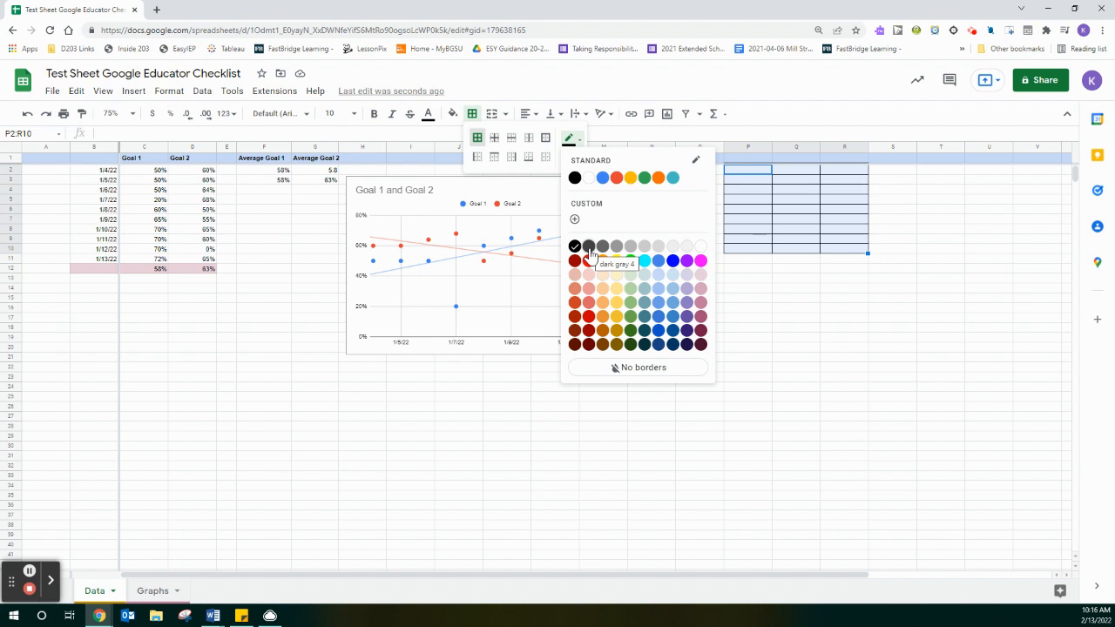
left_click(787, 349)
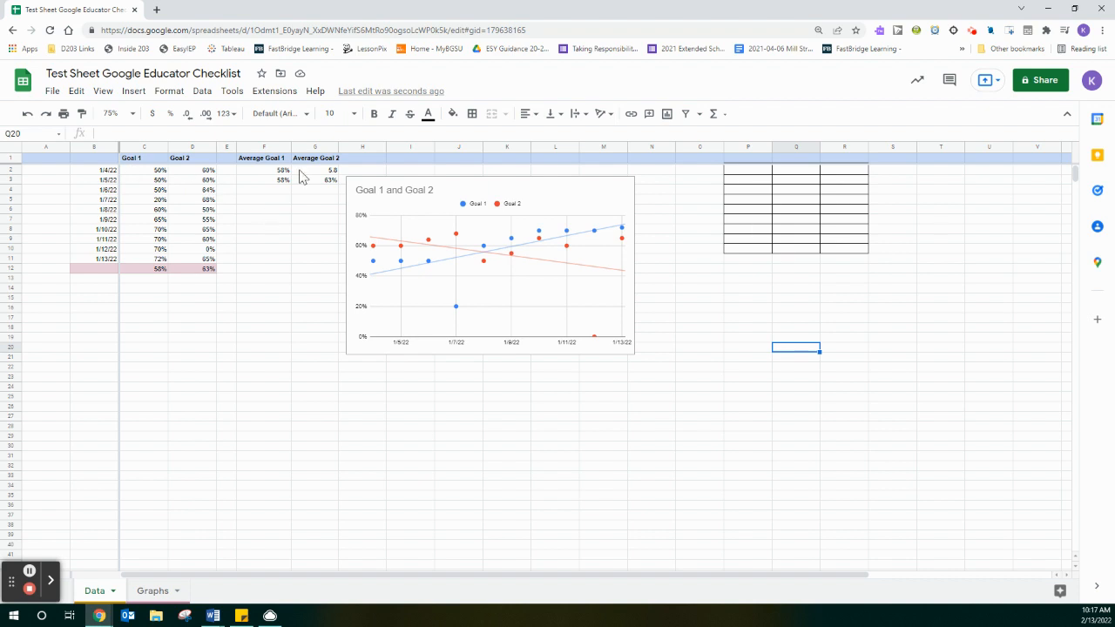
Start an AVERAGE formula in cell Q20 and clear it again
left_click(717, 115)
left_click(739, 160)
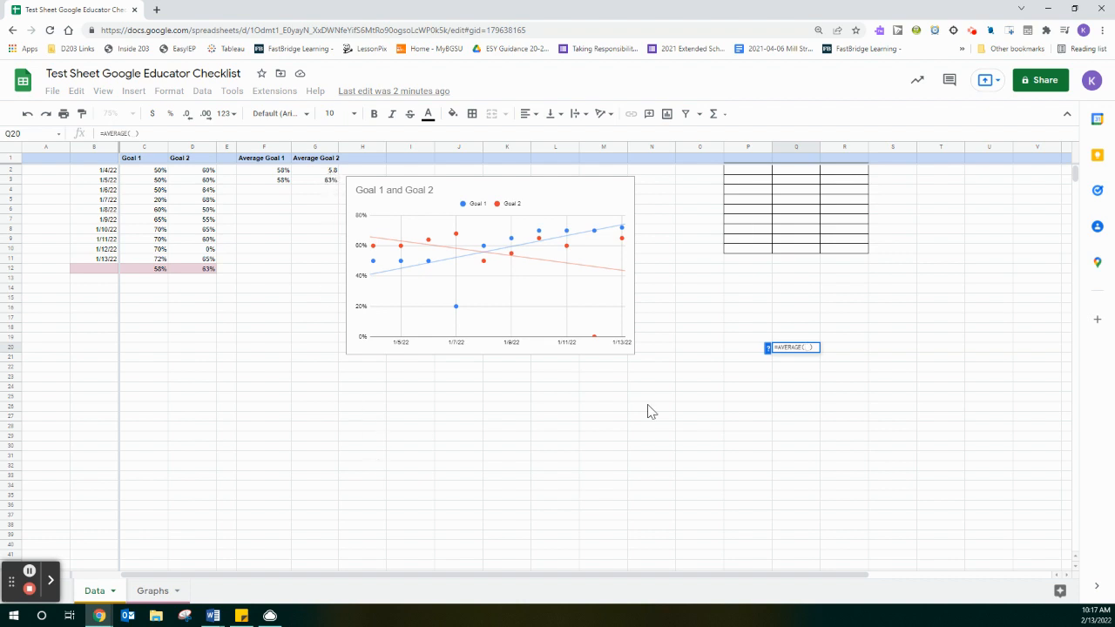
left_click(145, 132)
left_click_drag(145, 131, 76, 143)
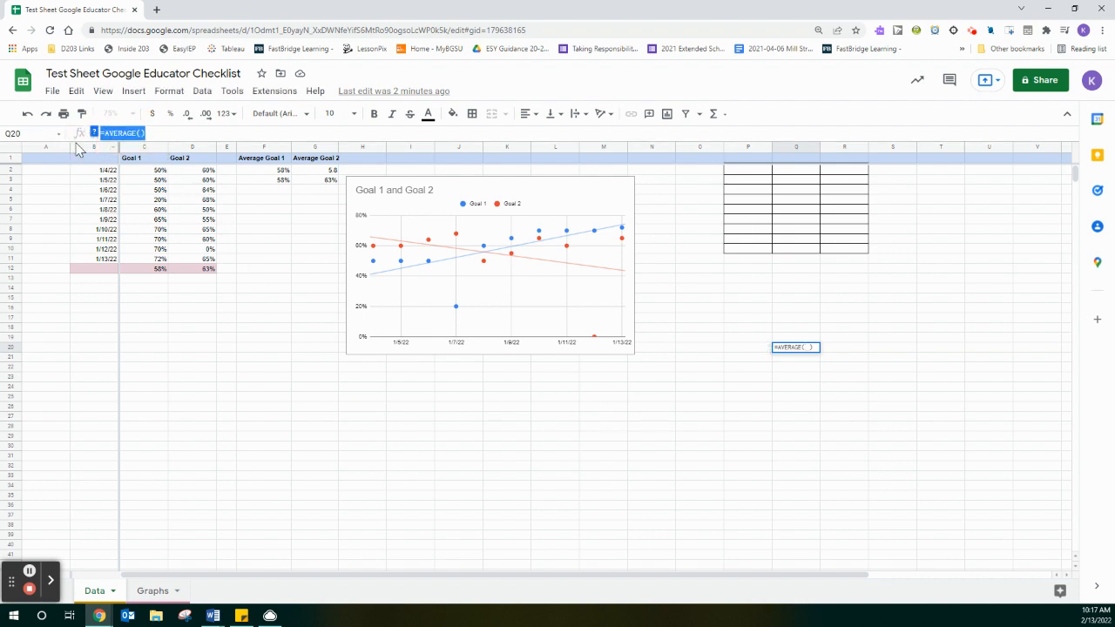
key("BackSpace")
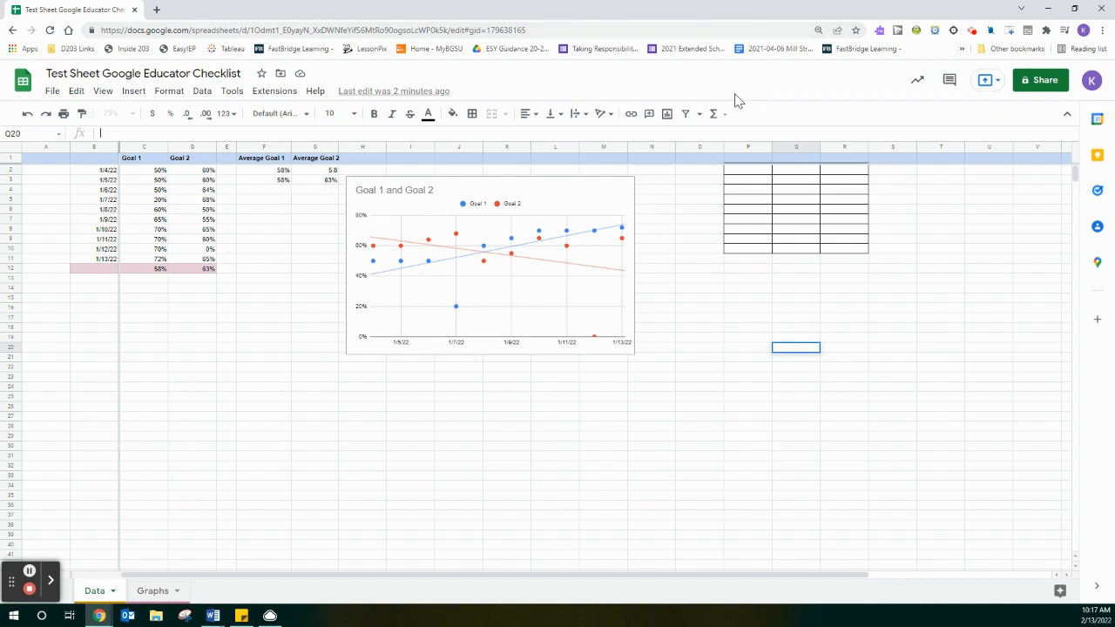
Insert a chart from the empty cell Q20 and browse the available chart types
left_click(669, 116)
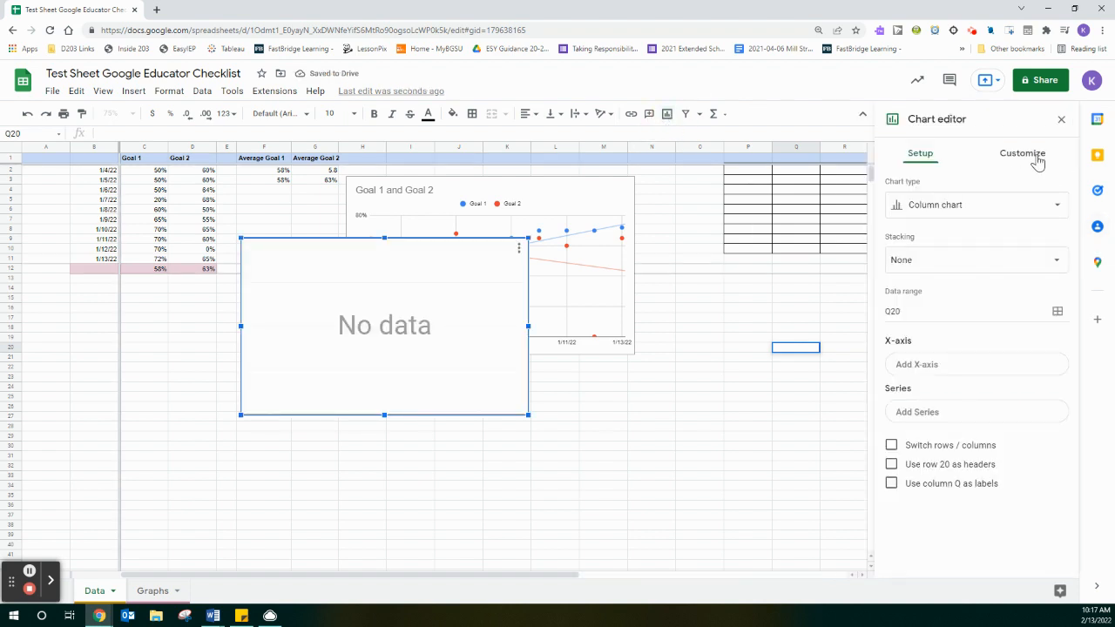
left_click(1056, 209)
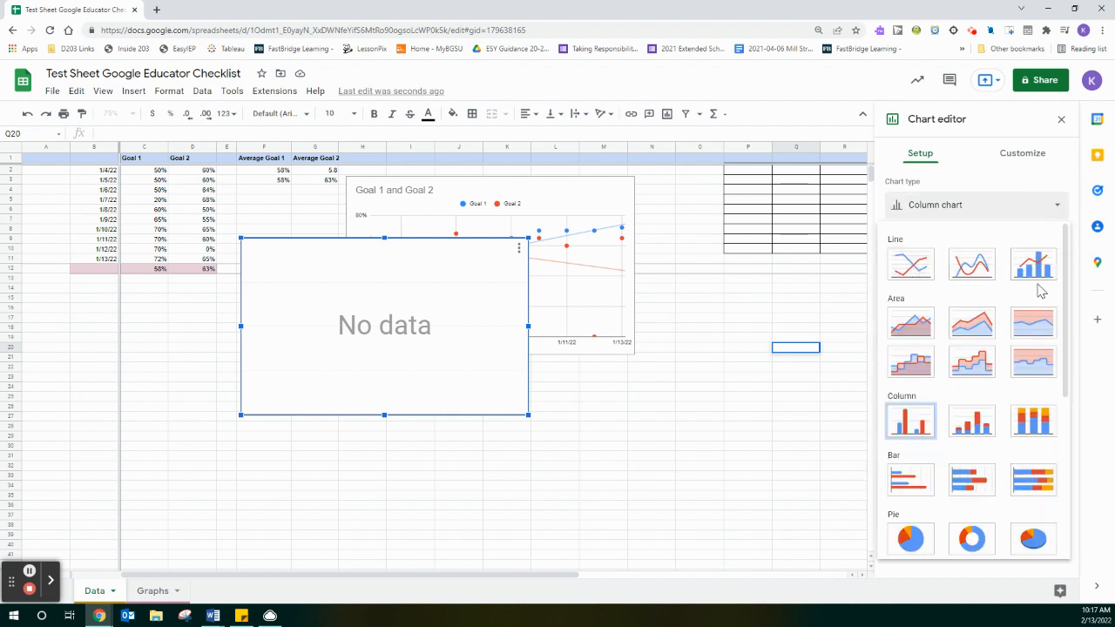
left_click(1067, 297)
left_click_drag(1066, 298, 1064, 410)
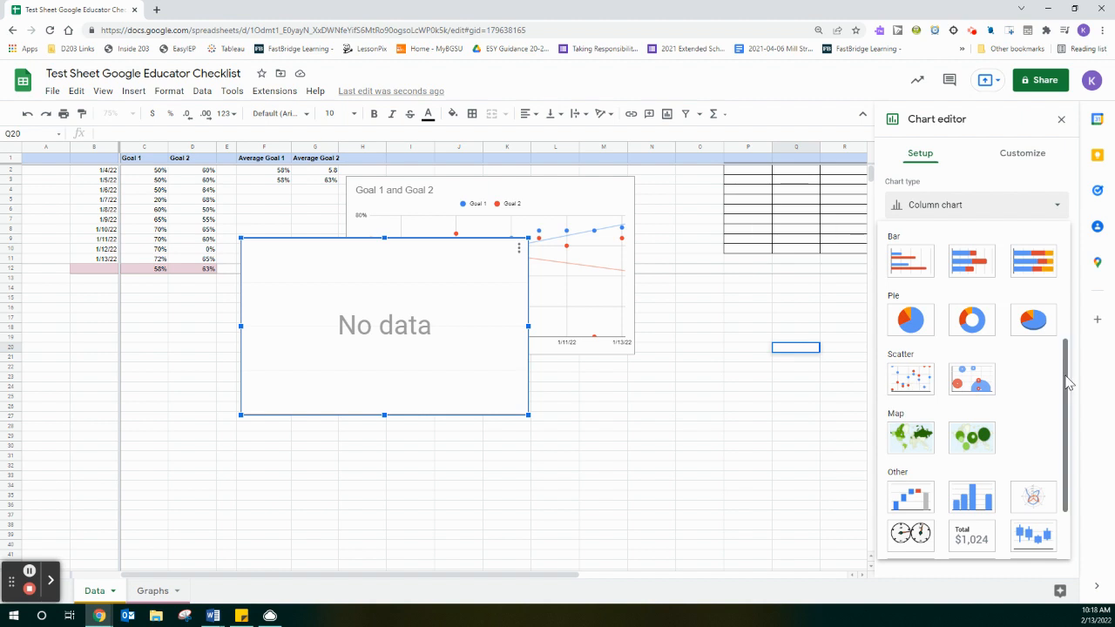
scroll(1068, 383, "up", 5)
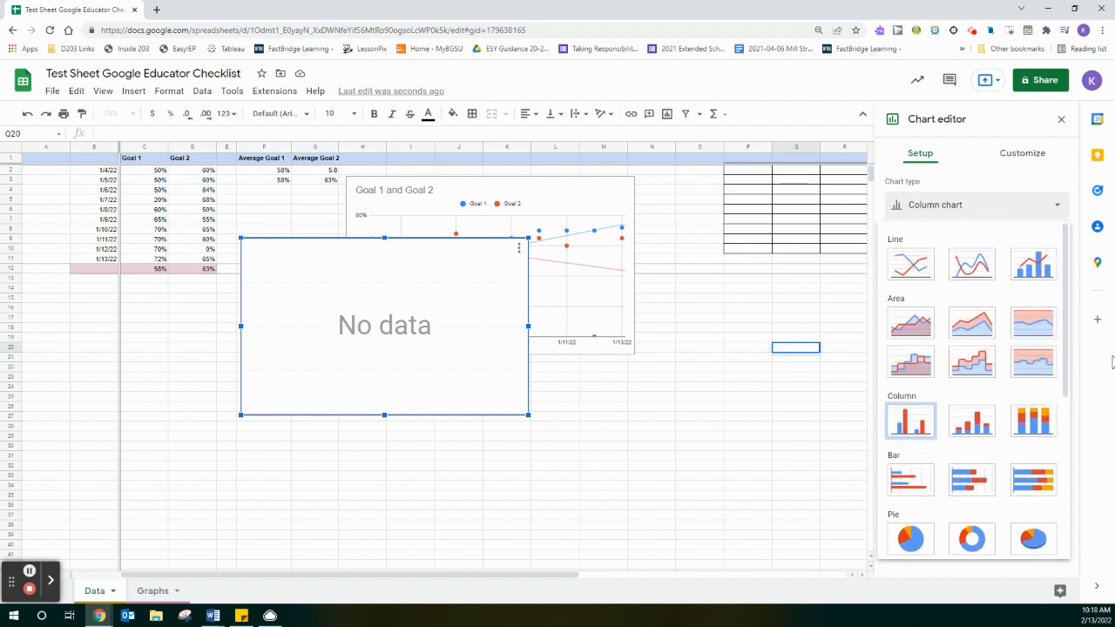
left_click_drag(1070, 375, 1070, 497)
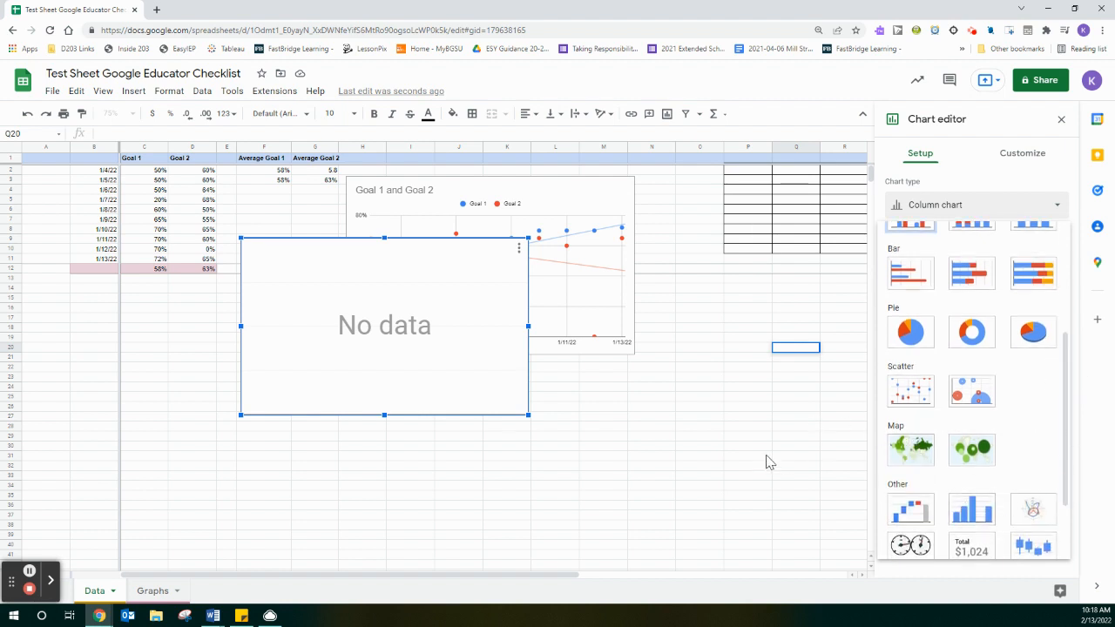
Close the chart editor and delete the empty chart
left_click(1061, 122)
left_click(1062, 119)
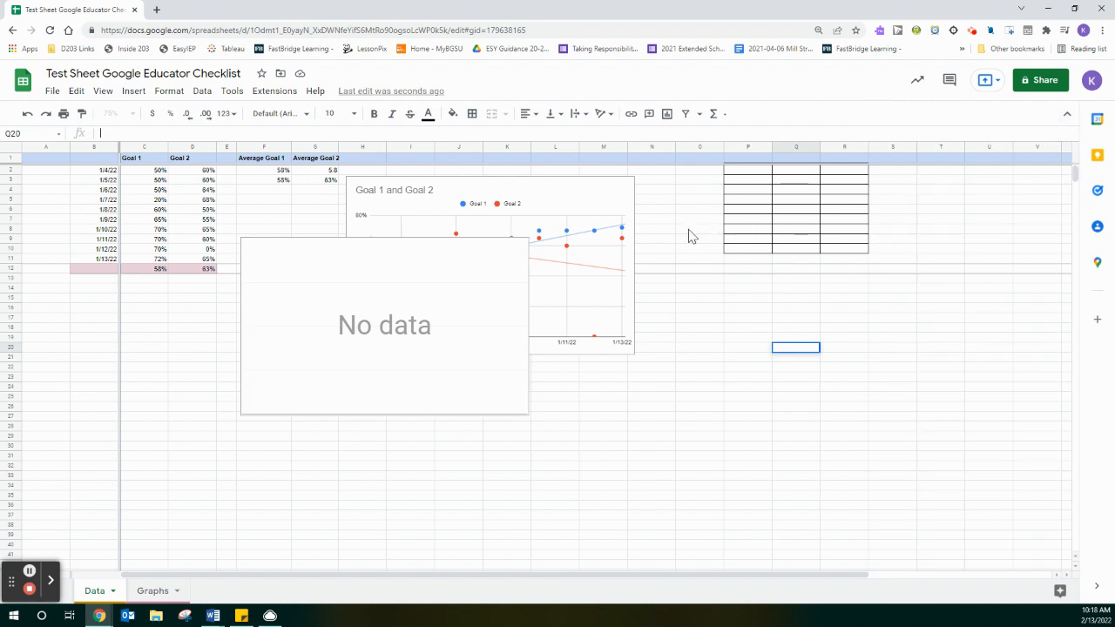
left_click(518, 256)
left_click(517, 253)
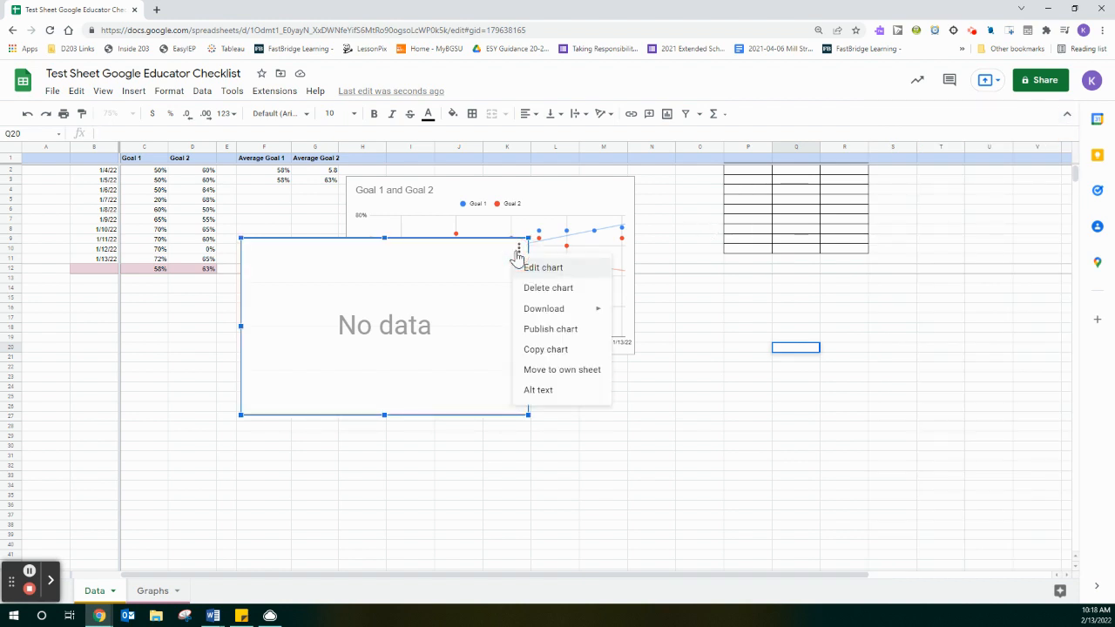
left_click(533, 287)
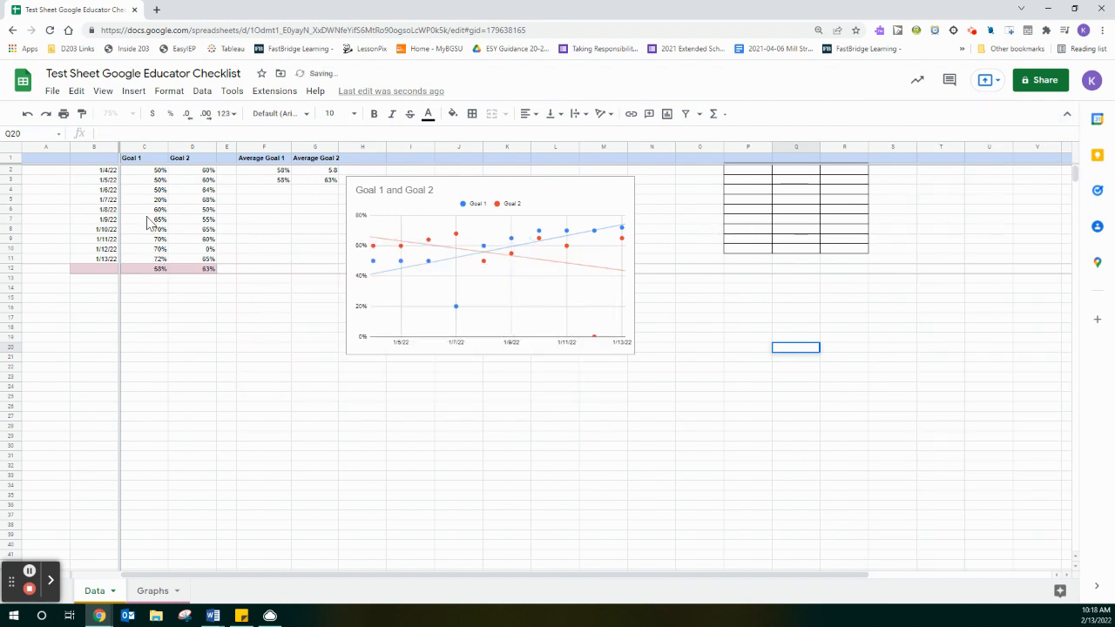
Insert a chart from the dates and both goal columns including the header row, range B1:D11
left_click(99, 172)
left_click_drag(100, 174, 183, 233)
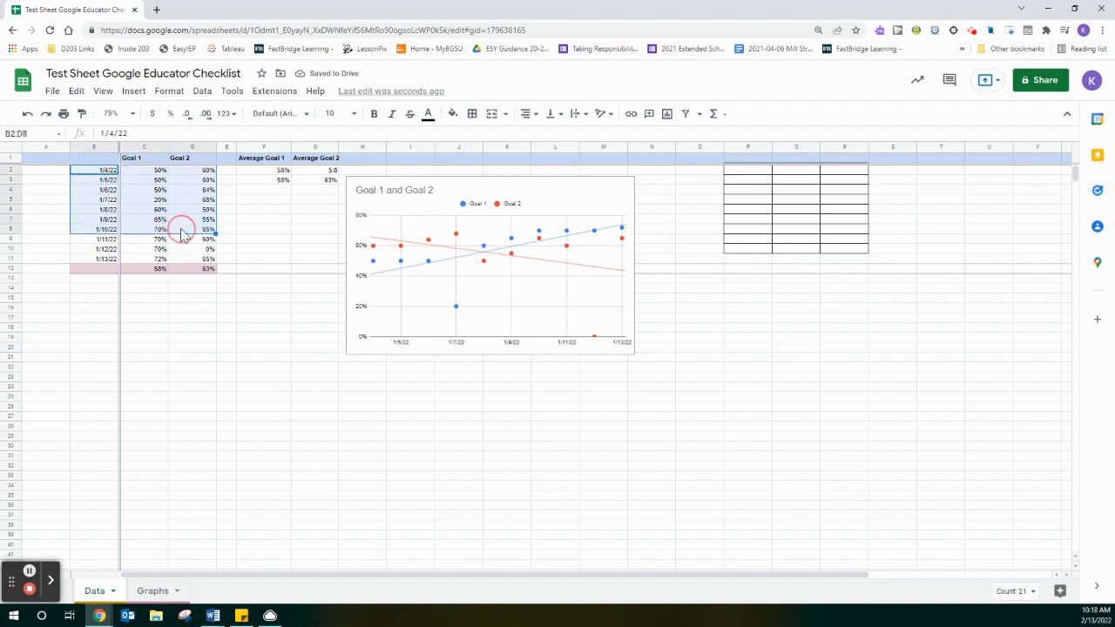
left_click(91, 159)
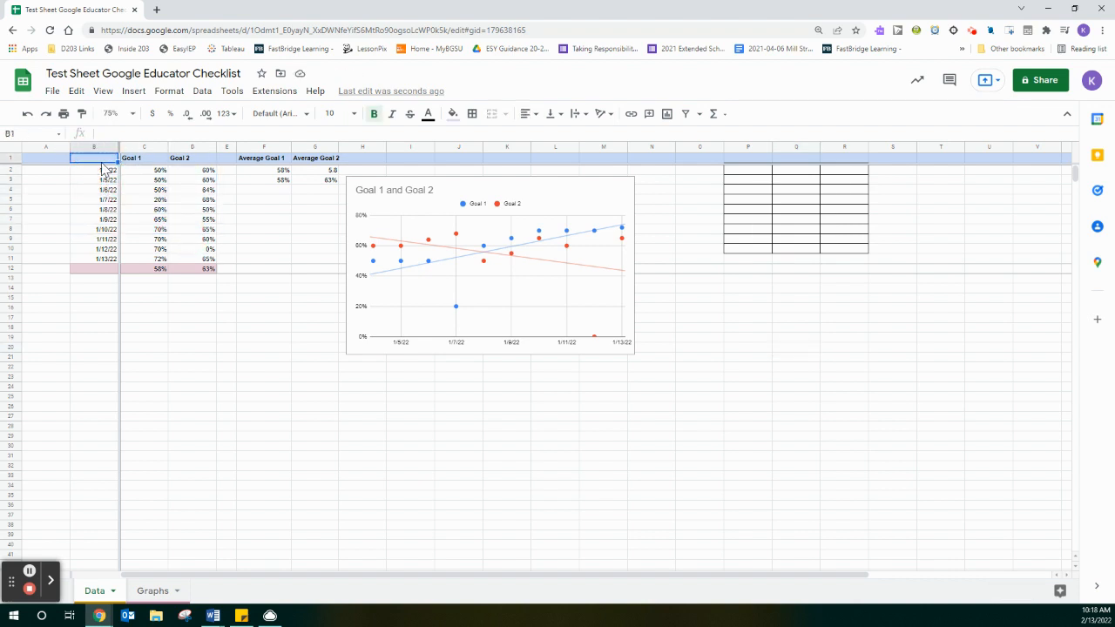
left_click_drag(100, 158, 210, 260)
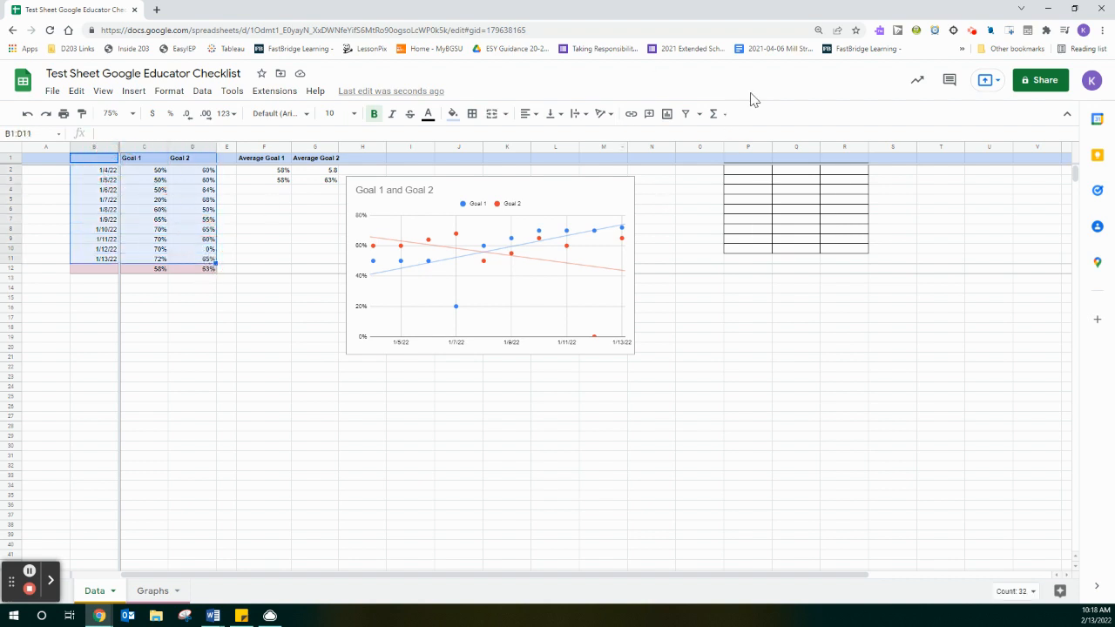
left_click(725, 116)
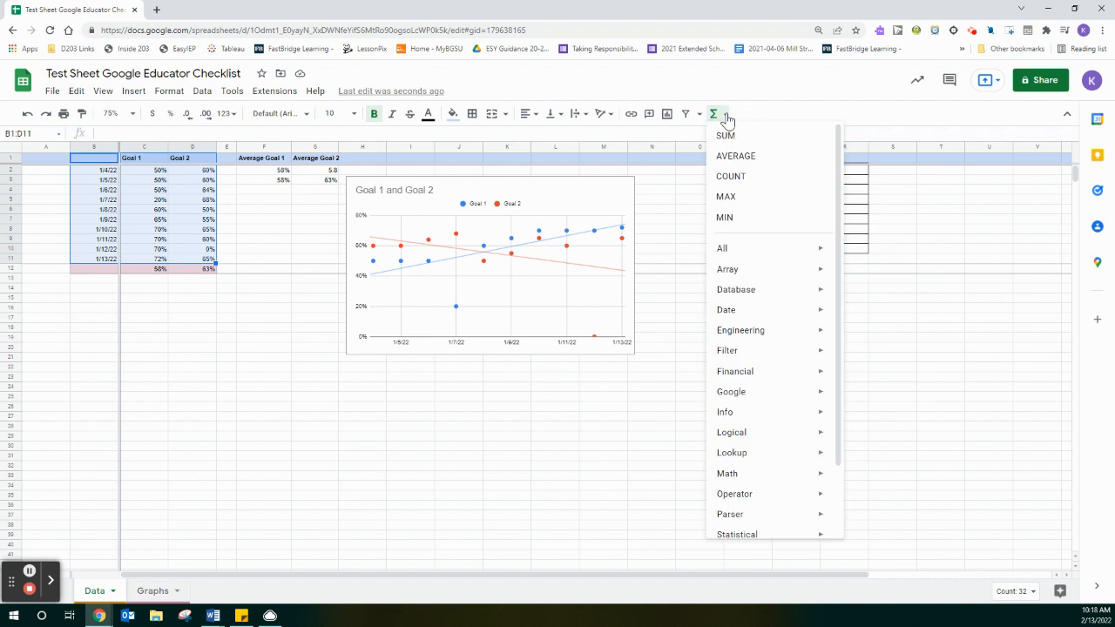
left_click(667, 115)
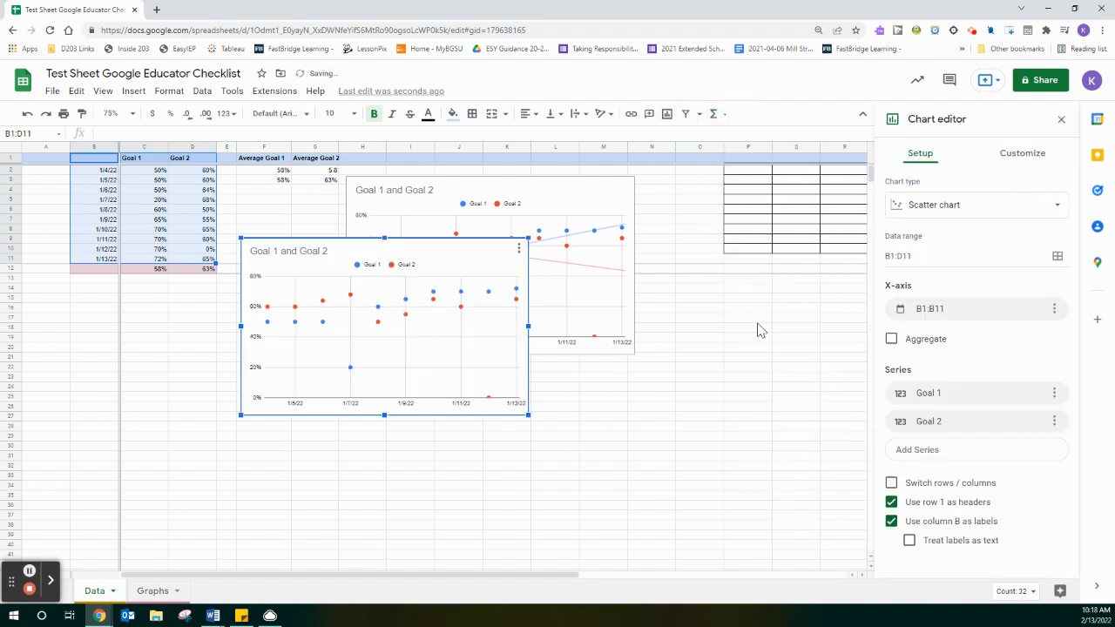
Try the suggested line chart type on the new chart and switch it back to a scatter chart
left_click(1061, 206)
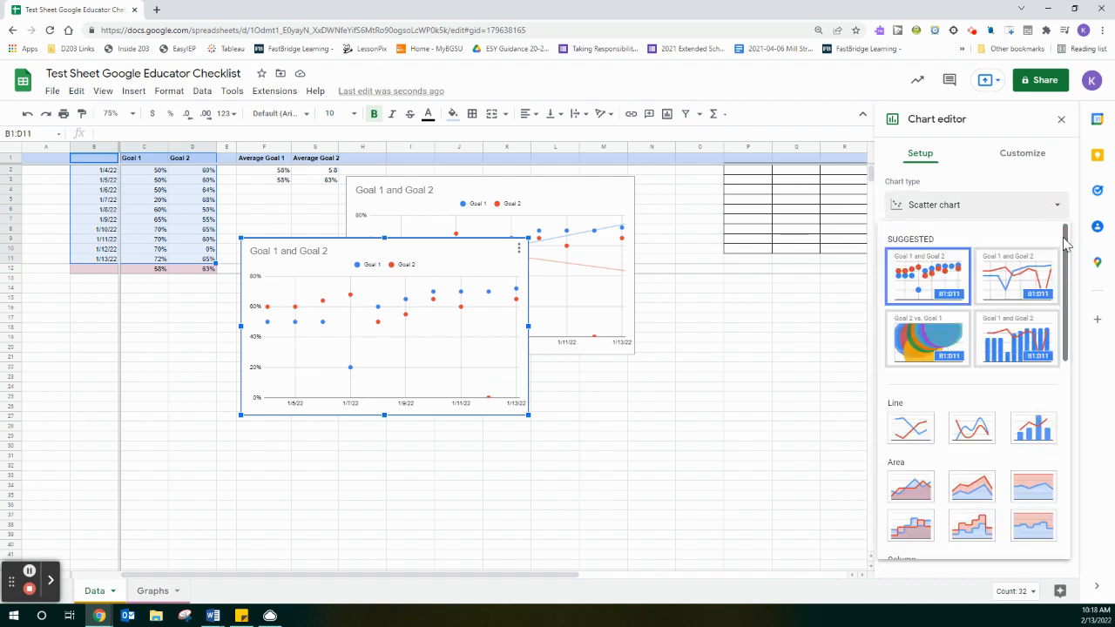
left_click(1024, 277)
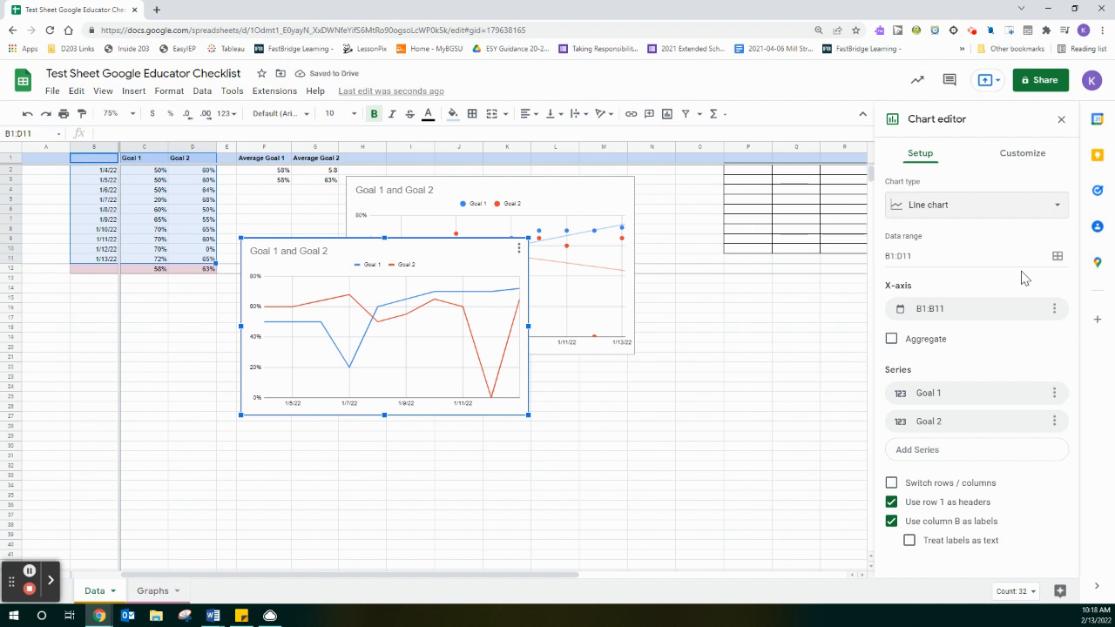
left_click(1058, 206)
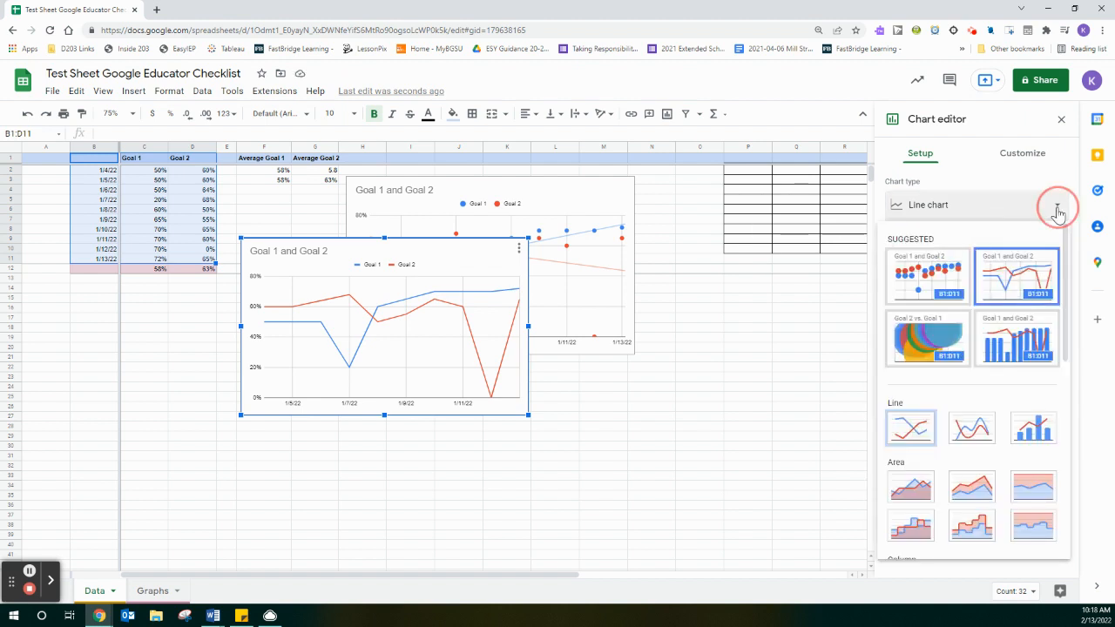
left_click(945, 285)
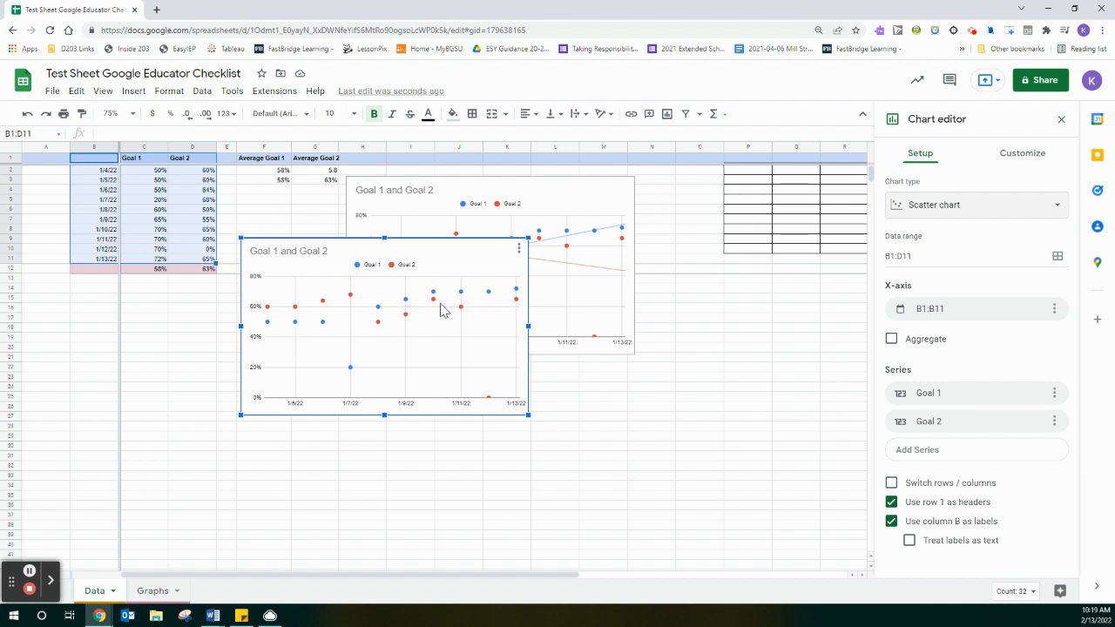
Add a trendline to all series of the new Goal 1 and Goal 2 scatter chart
left_click(1030, 159)
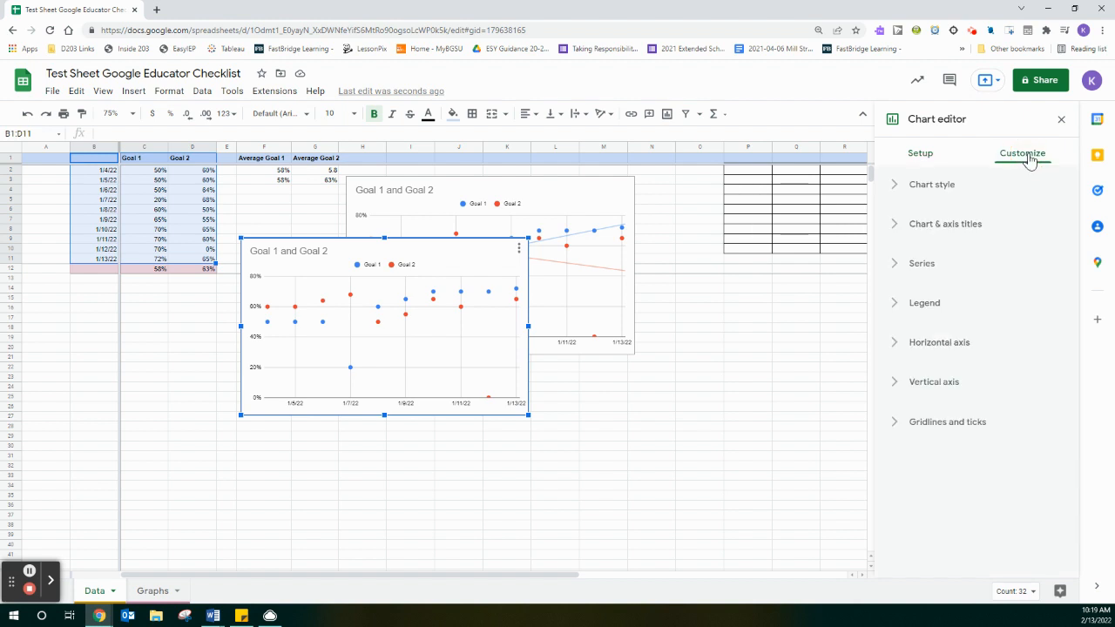
left_click(924, 264)
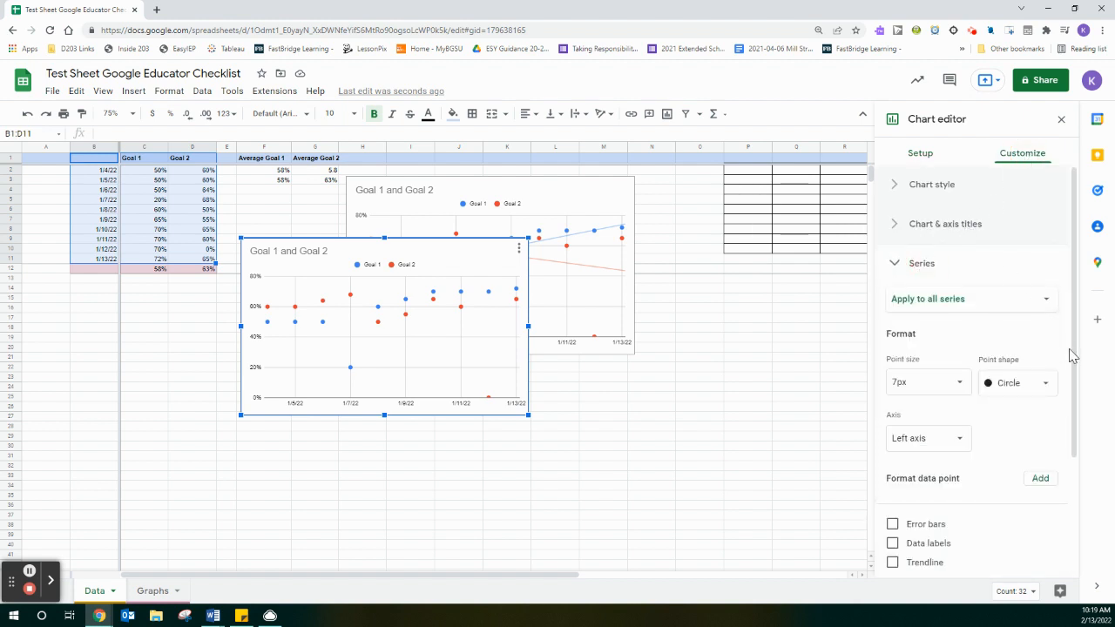
left_click_drag(1078, 357, 1073, 428)
left_click(893, 464)
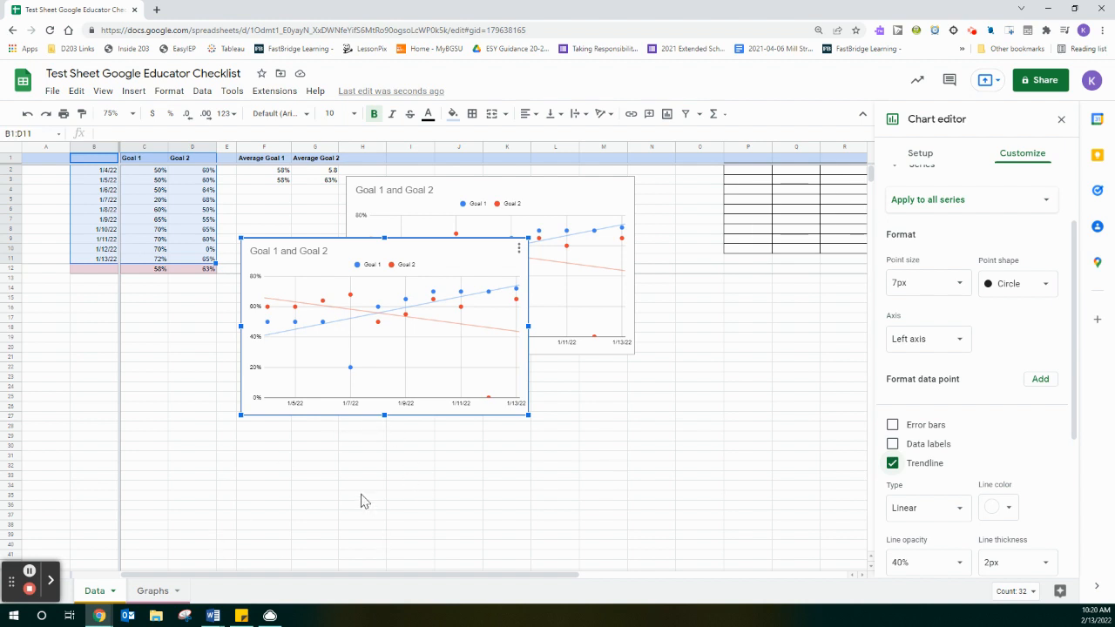
View the Graphs sheet and return to the Data sheet
left_click(153, 591)
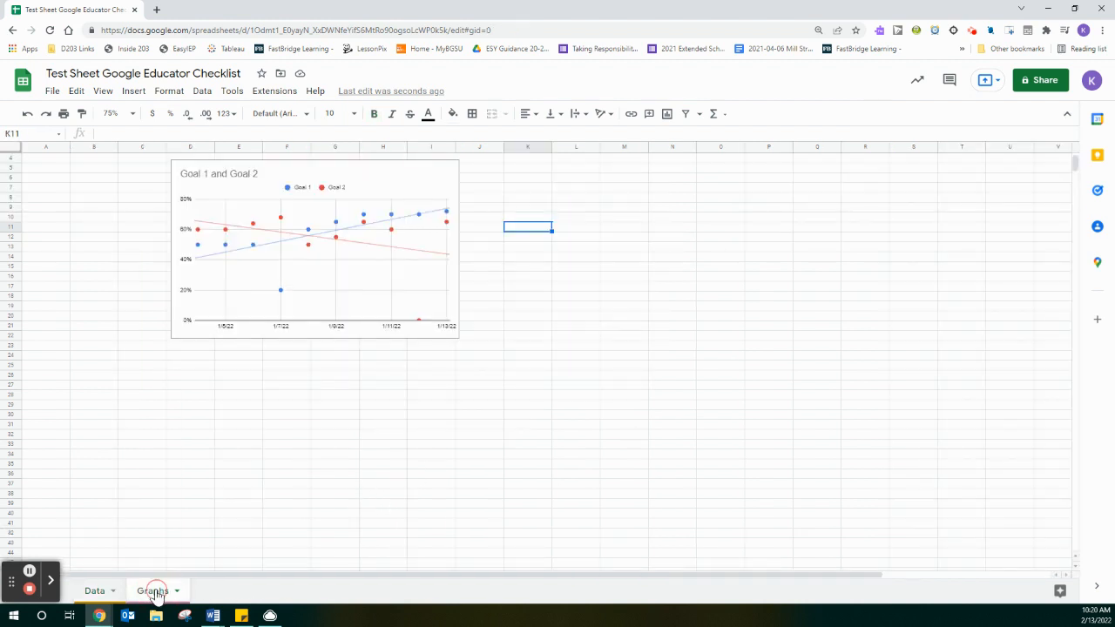
left_click(99, 591)
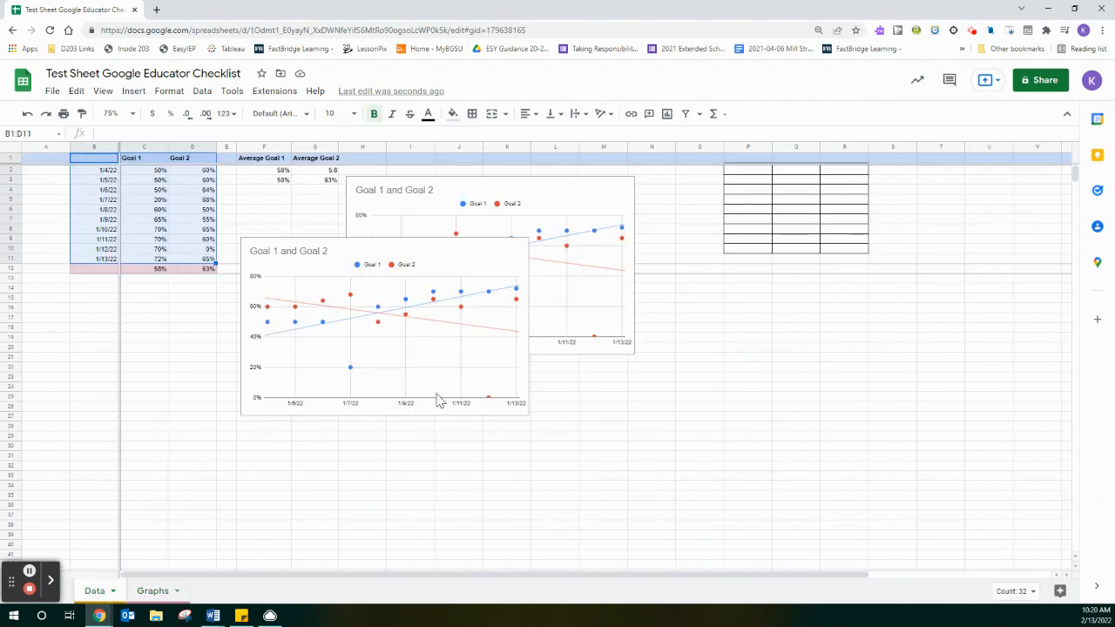
Copy the front Goal 1 and Goal 2 chart from the Data sheet and paste it into the Graphs sheet
left_click(522, 259)
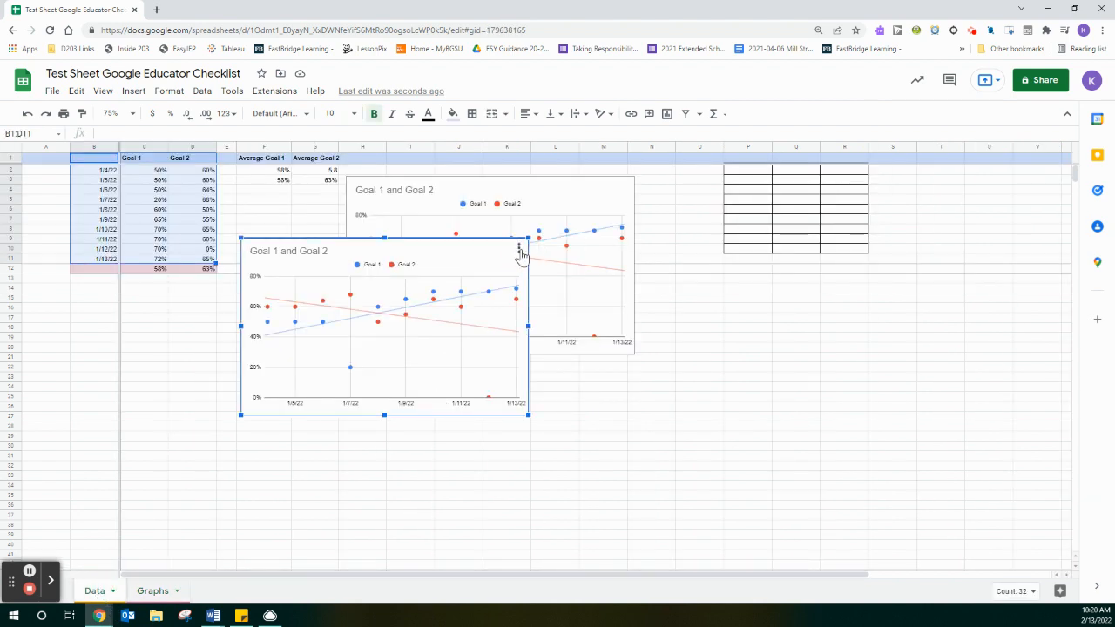
left_click(519, 250)
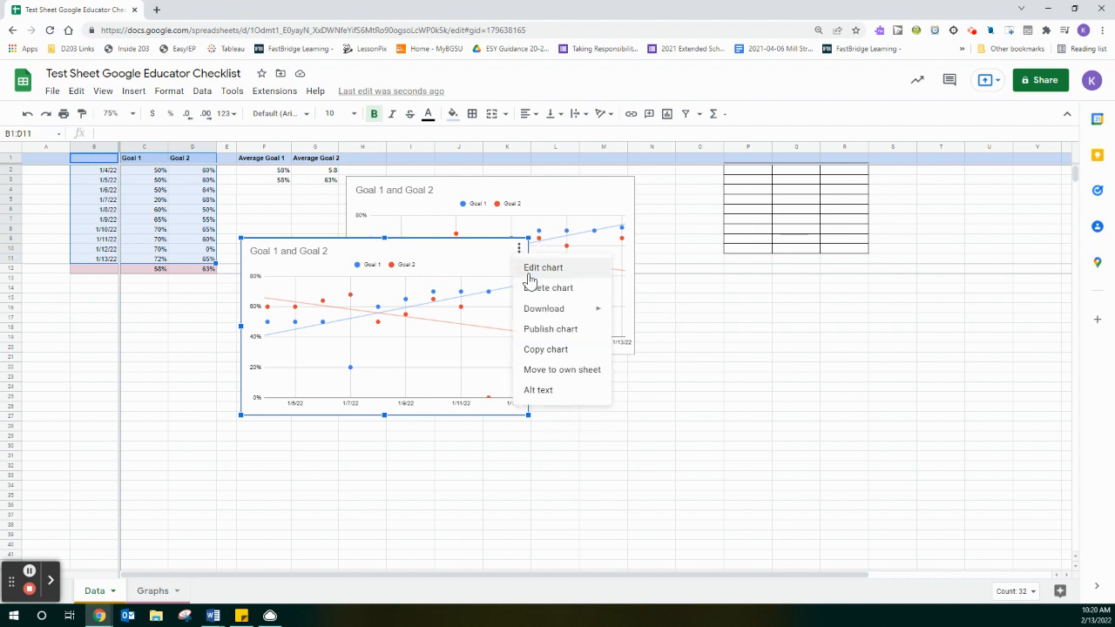
left_click(546, 352)
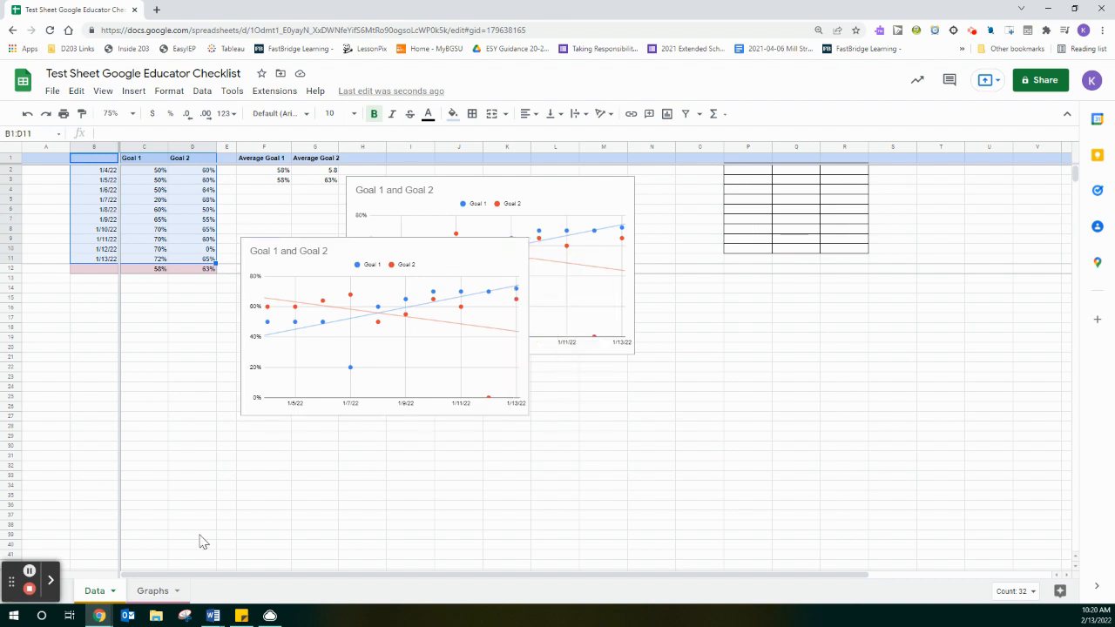
left_click(153, 592)
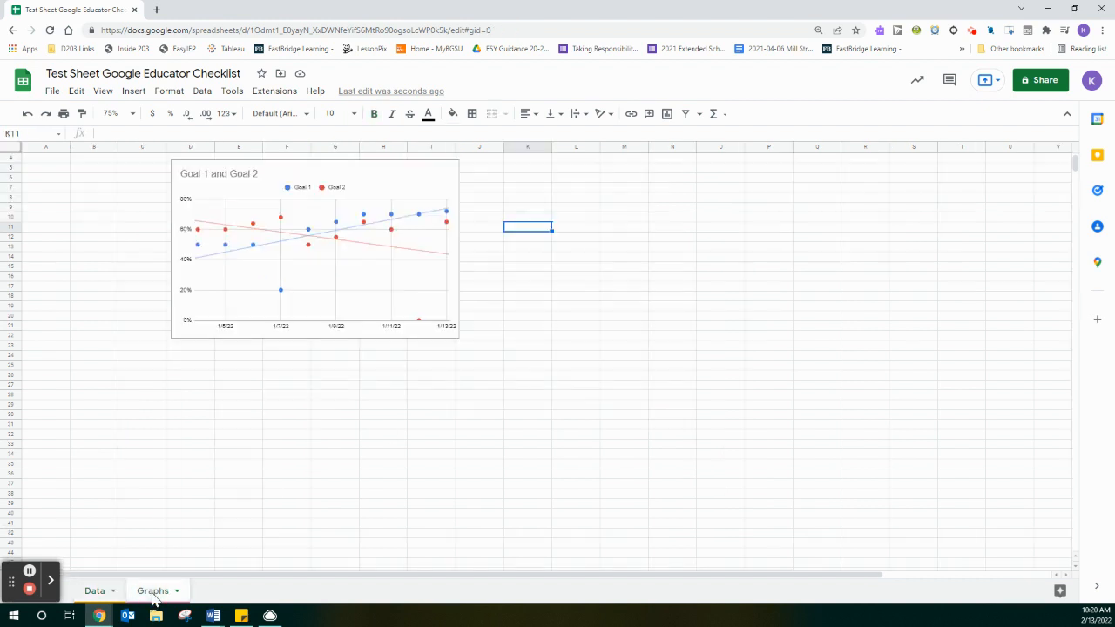
right_click(583, 344)
left_click(617, 281)
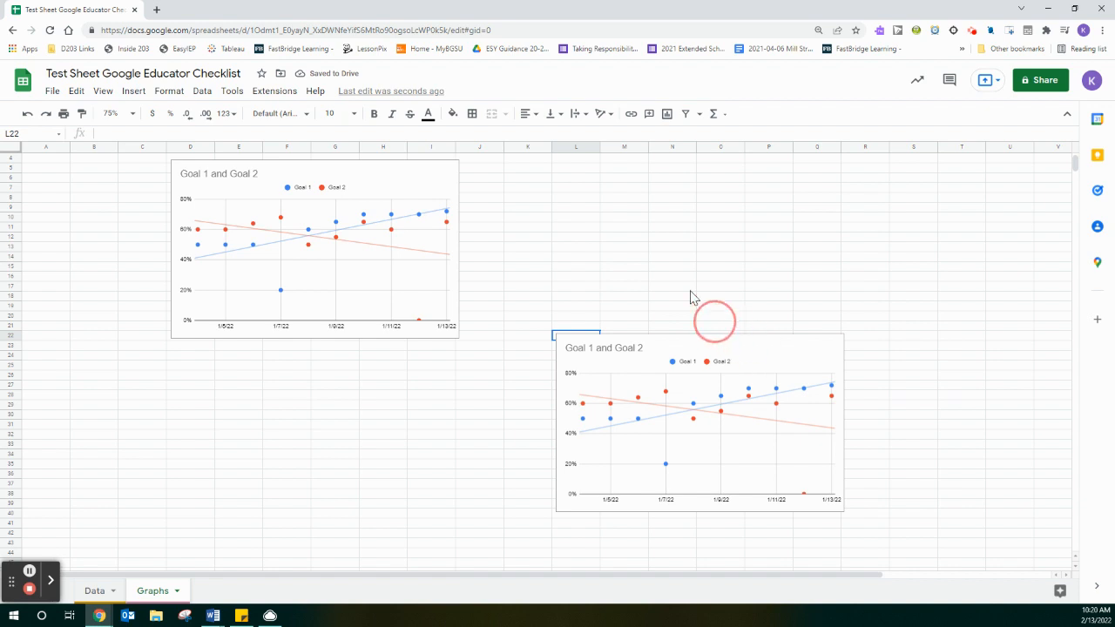
Move the pasted chart up beside the existing Goal 1 and Goal 2 chart, aligning their upper edges
left_click(800, 305)
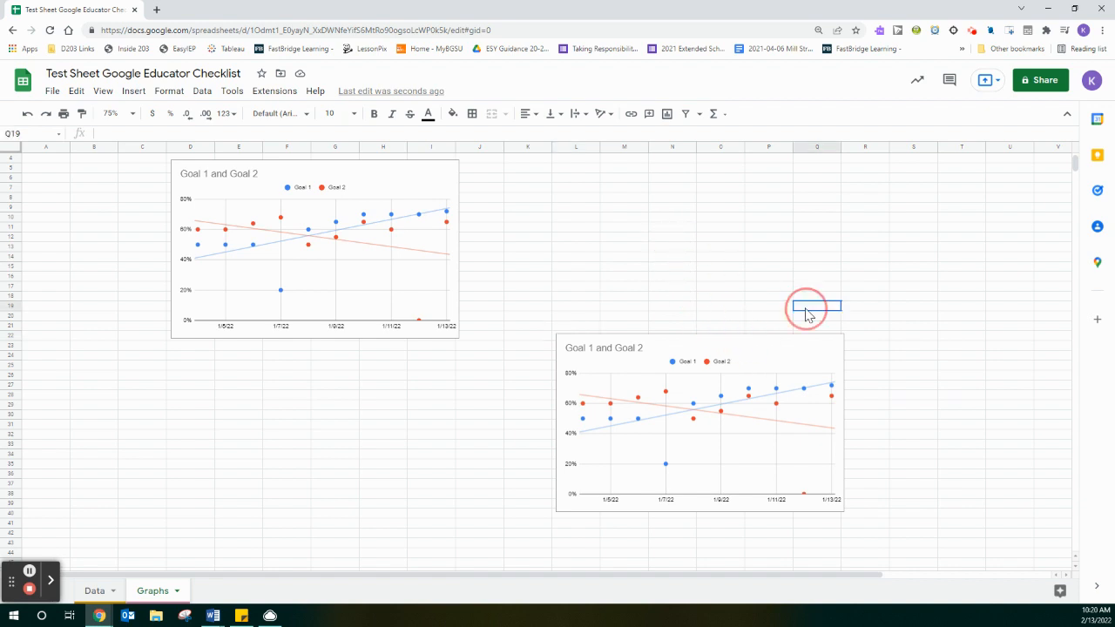
left_click(787, 363)
left_click_drag(778, 359, 689, 174)
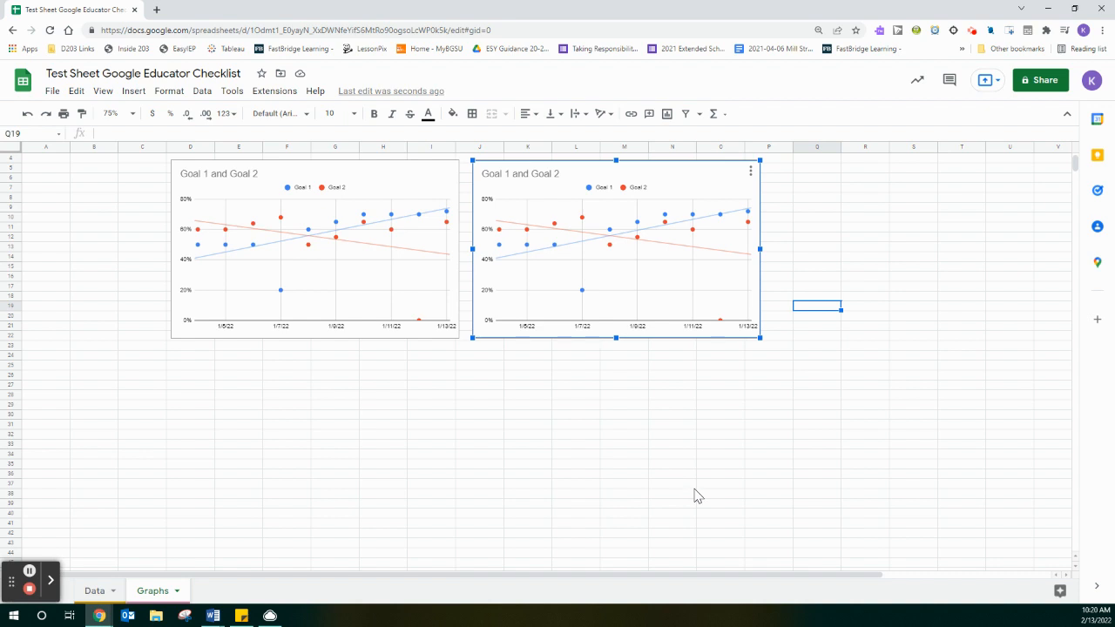
Open the web publishing settings for the newly pasted chart, showing the link options
left_click(751, 173)
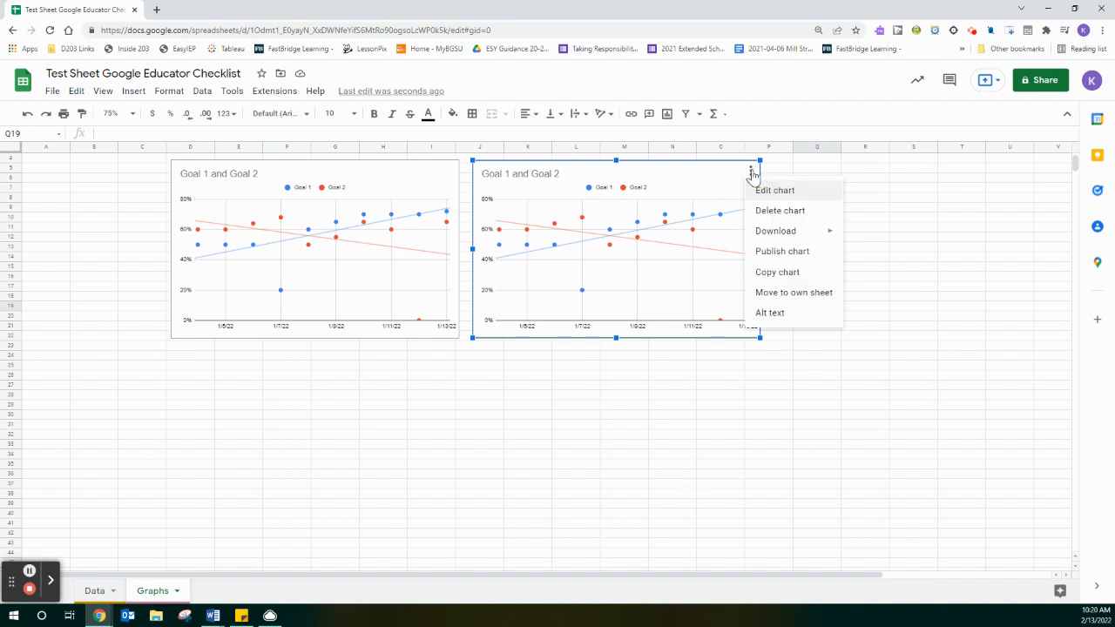
left_click(785, 252)
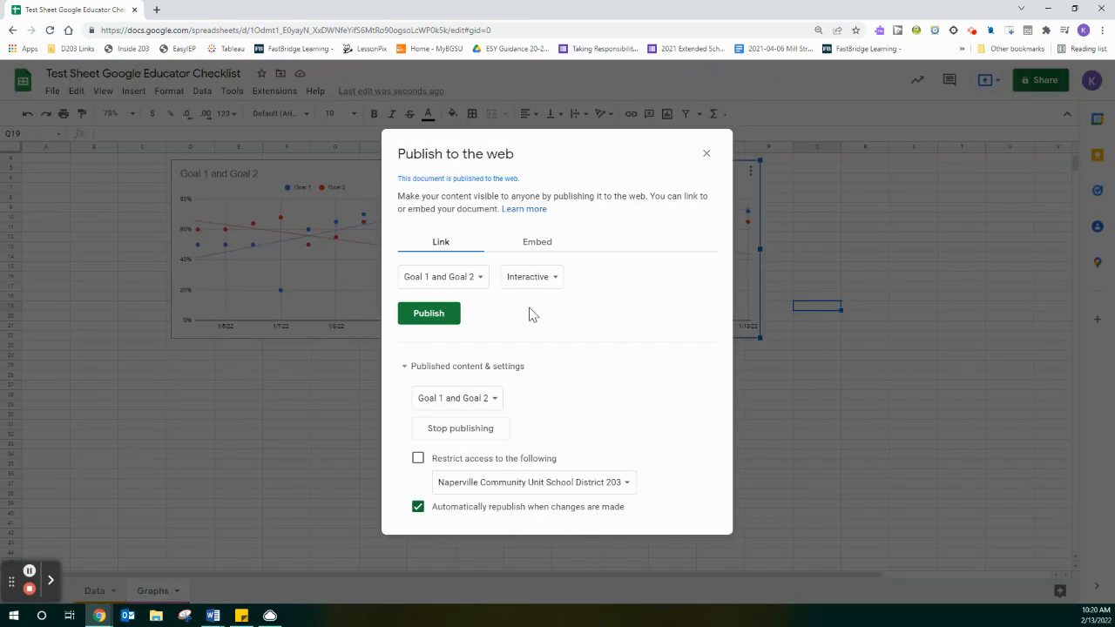
left_click(466, 246)
Try setting the published content to Entire Document in PDF document (.pdf) format
left_click(477, 279)
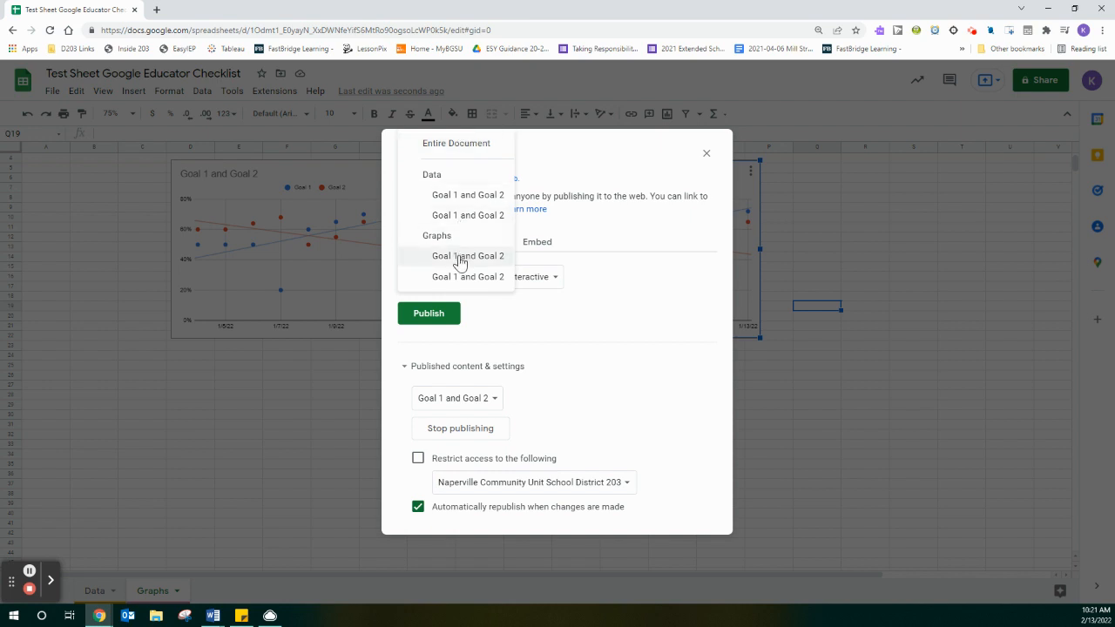
left_click(466, 146)
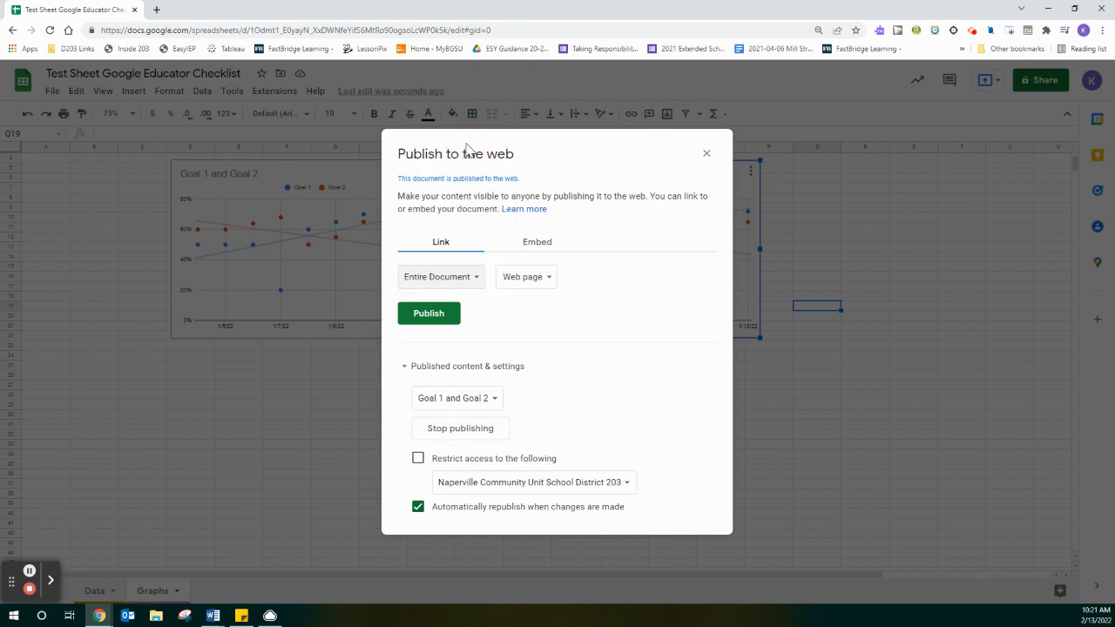
left_click(544, 290)
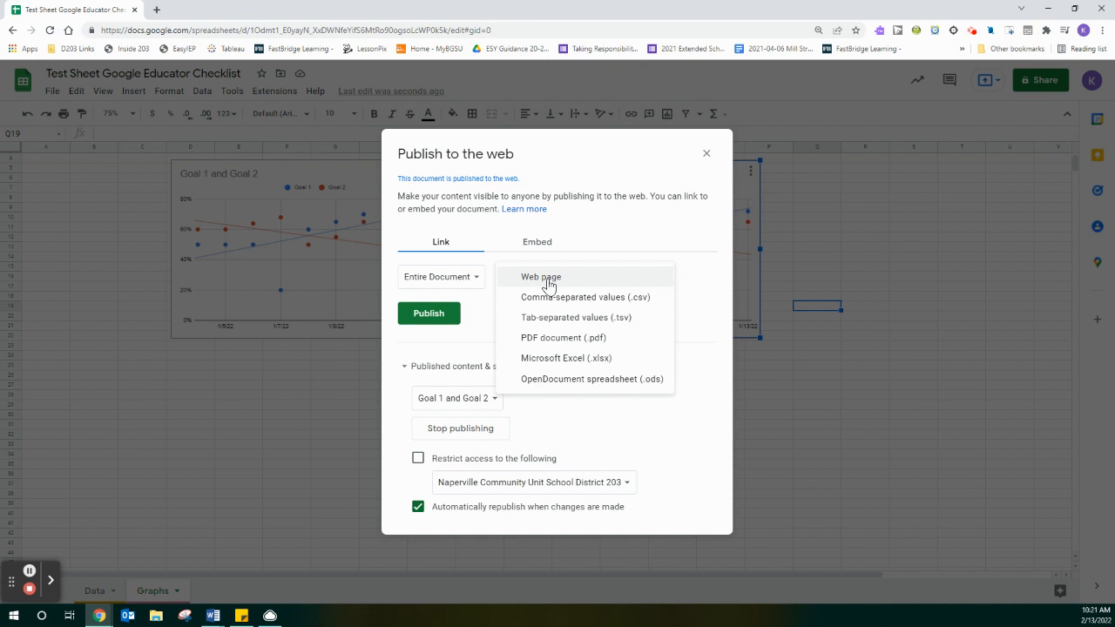
left_click(556, 340)
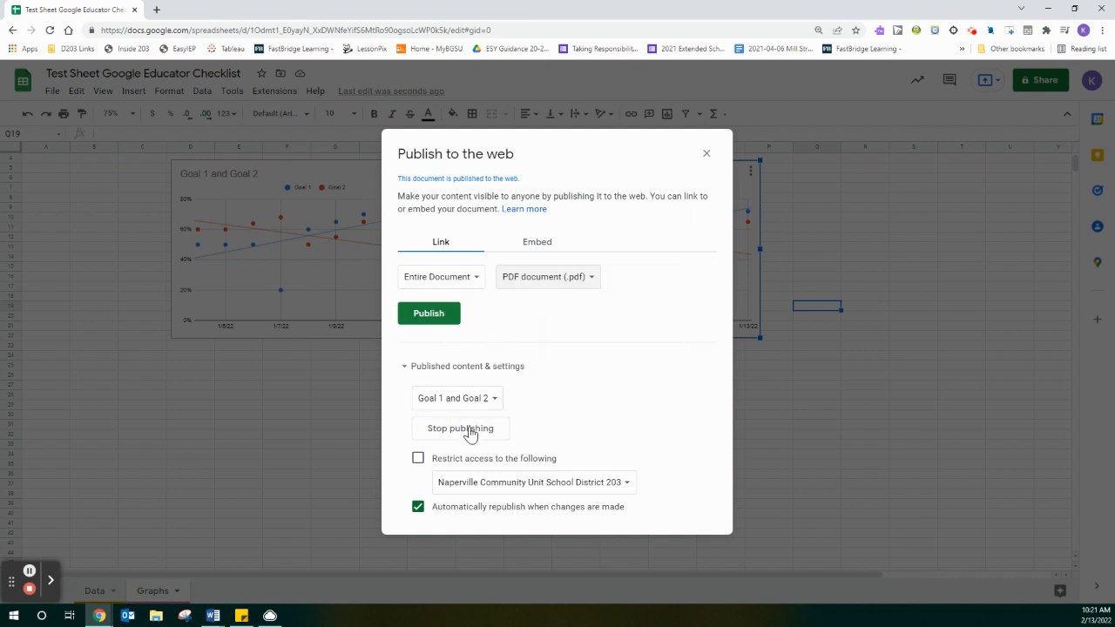
Check the restricted access options, publish the Goal 1 and Goal 2 chart as an interactive link, and close the publishing settings
left_click(618, 484)
left_click(616, 485)
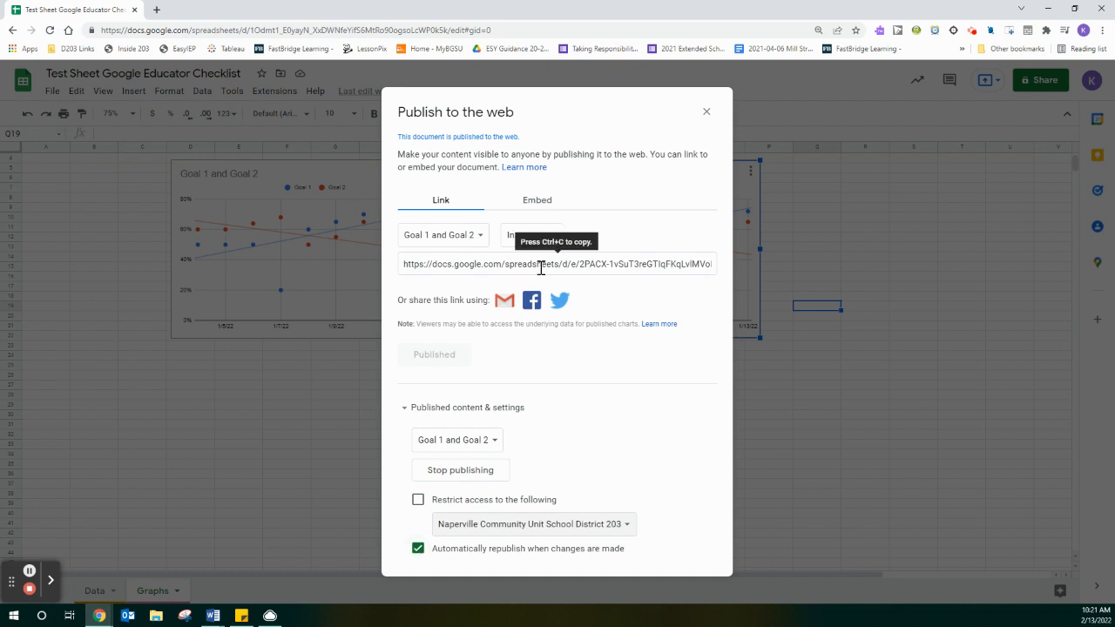
left_click(706, 113)
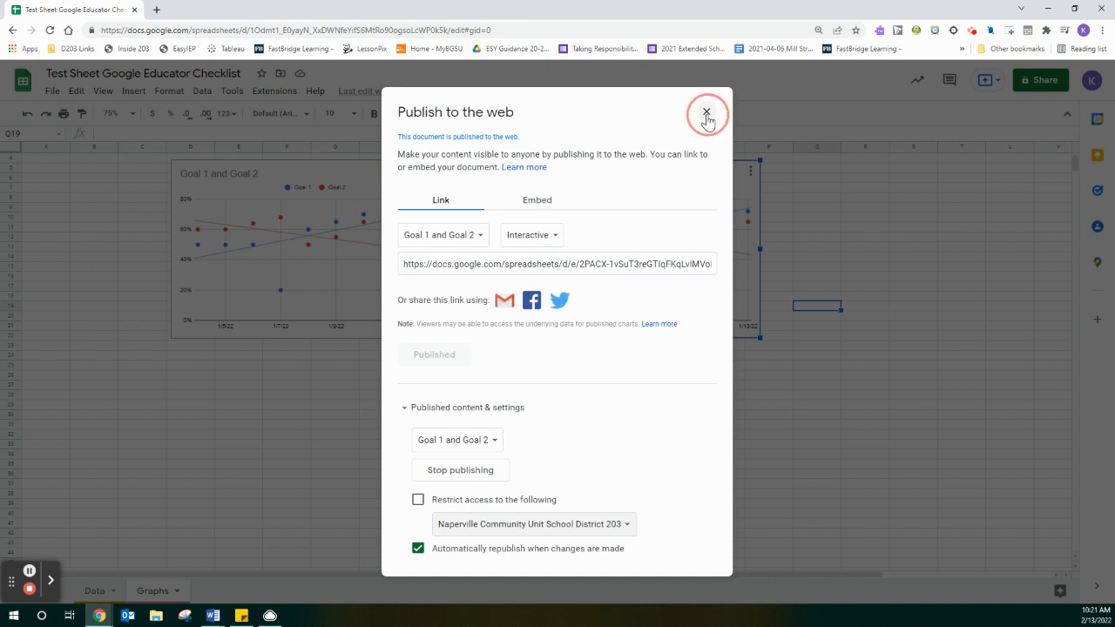